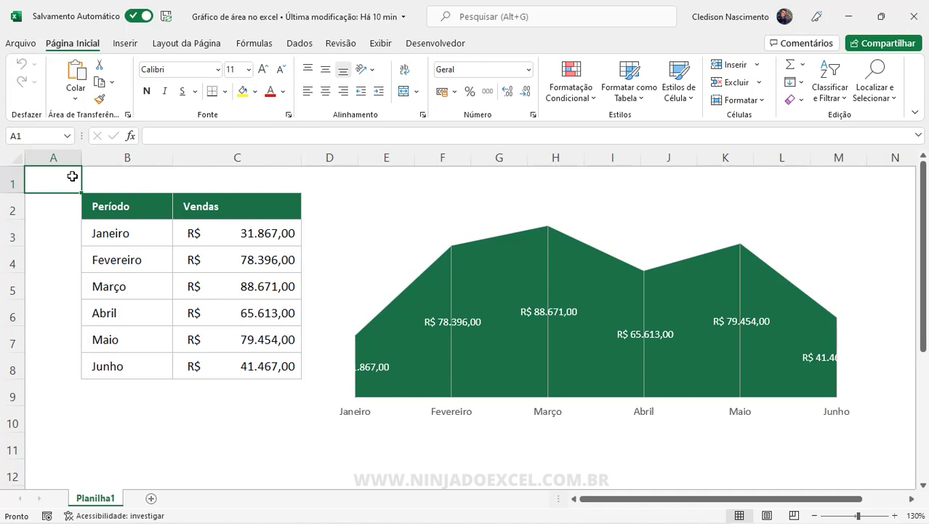
Step: Check the chart's source ranges B3:B8 and C3:C8, then delete the green area chart
click(611, 221)
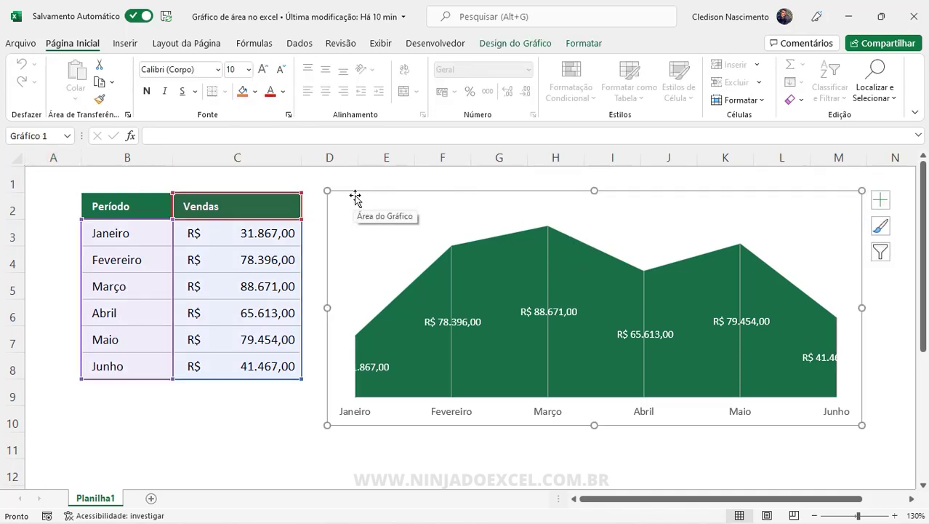
click(125, 207)
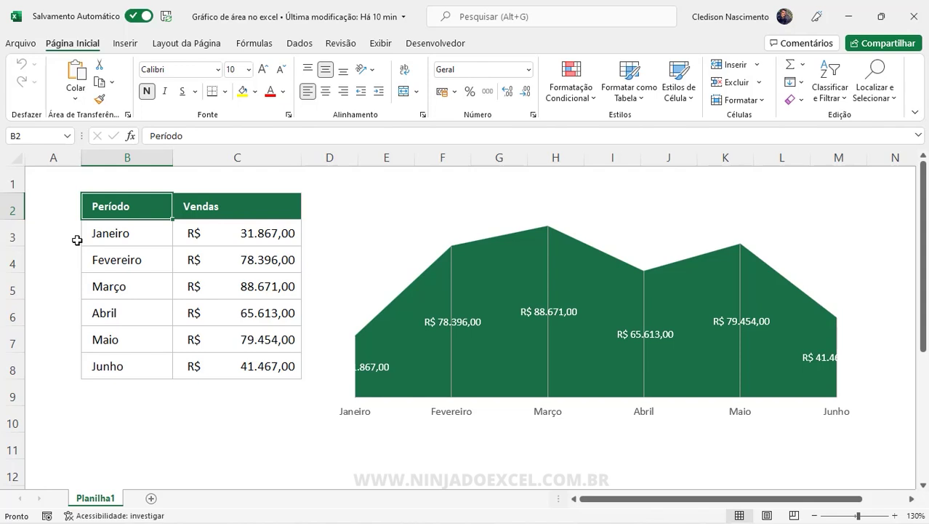
drag(117, 234, 126, 363)
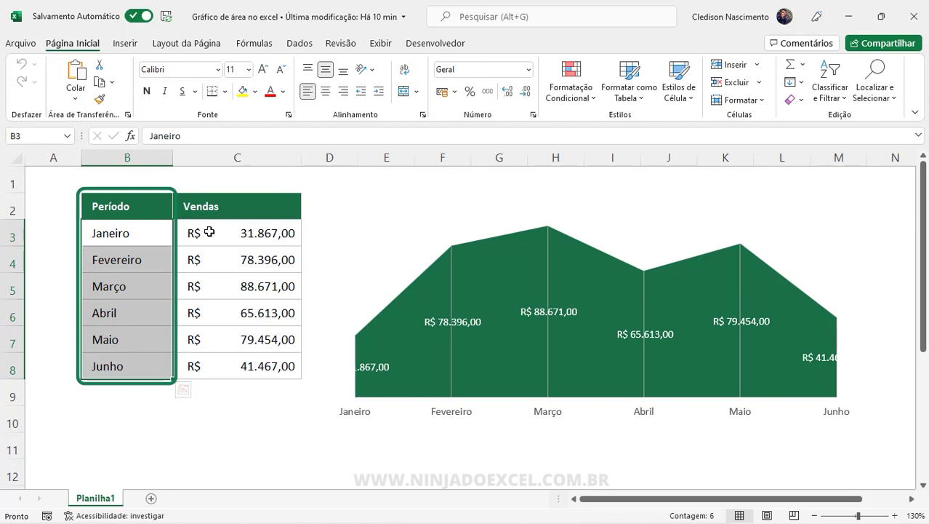
drag(208, 233, 214, 354)
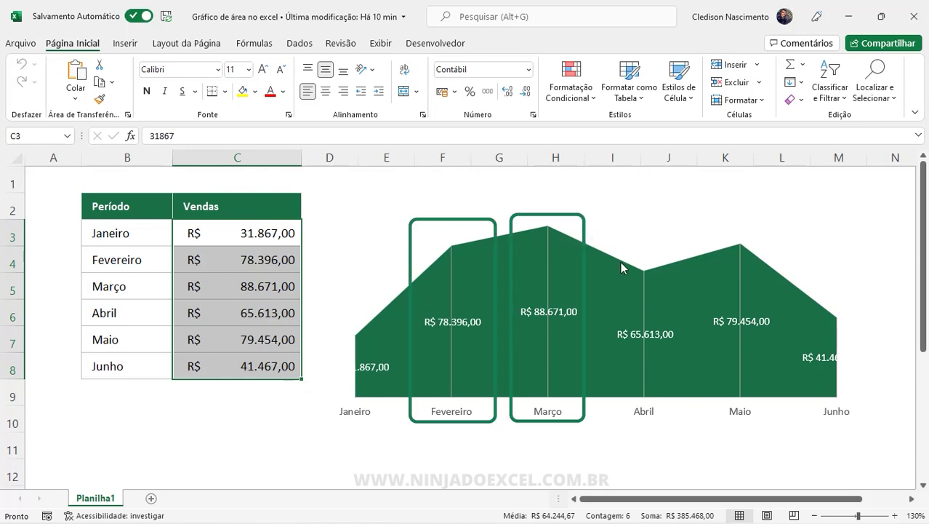
click(608, 212)
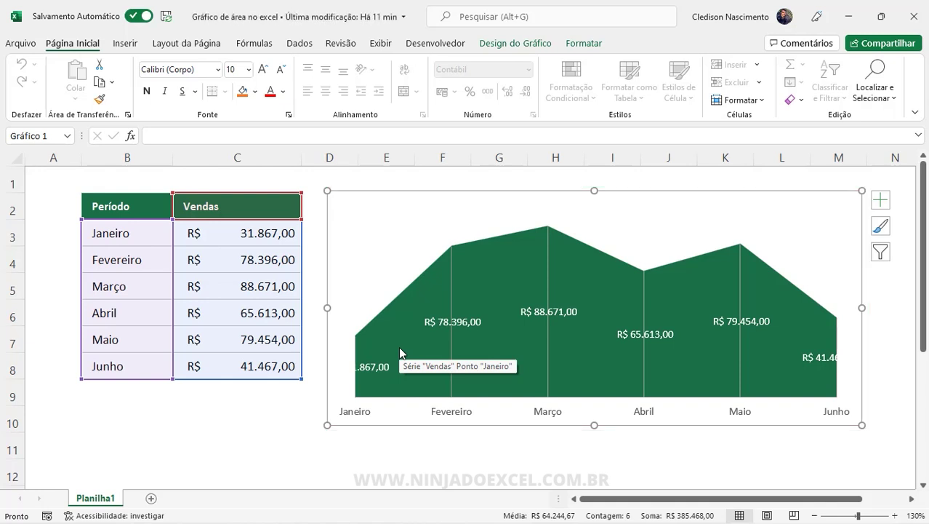
key(Delete)
Step: Select and copy B2:C8, preview Quick Analysis chart suggestions, then reselect B2:C8 with headers
click(431, 210)
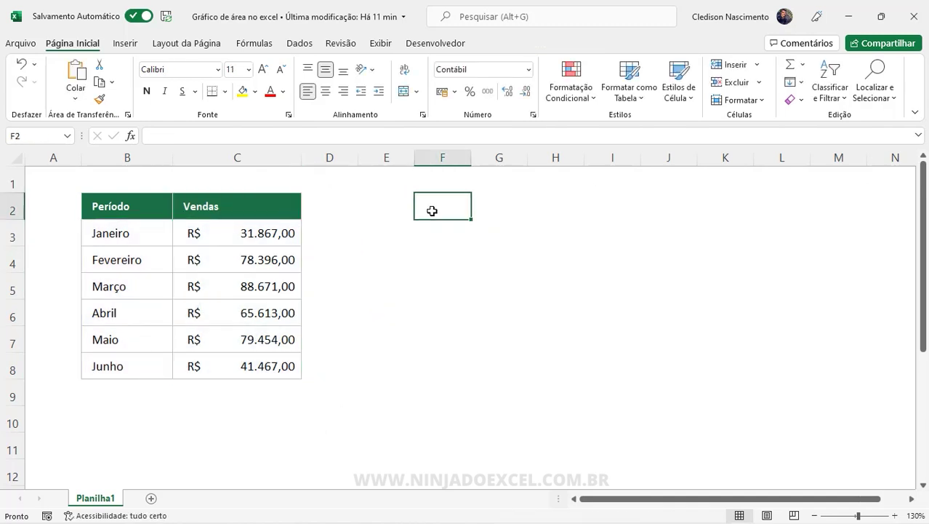
drag(109, 206, 276, 366)
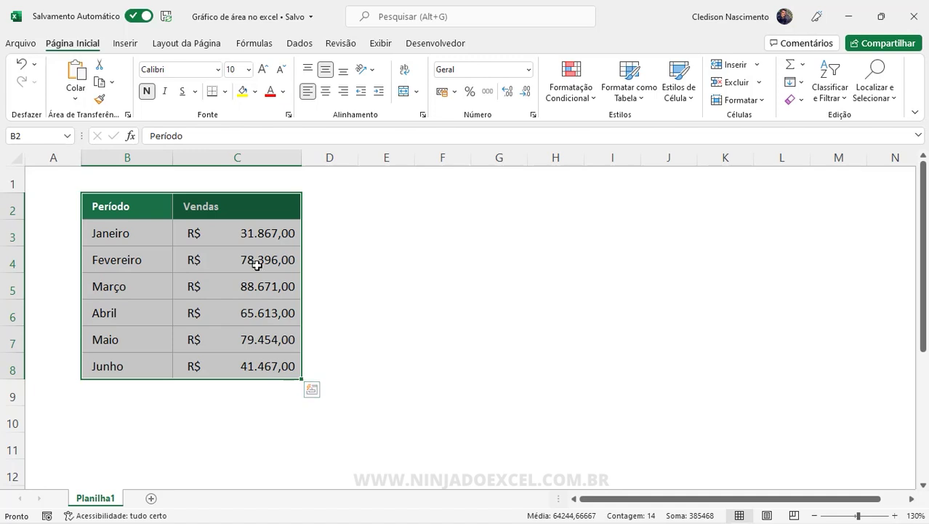
key(ctrl+c)
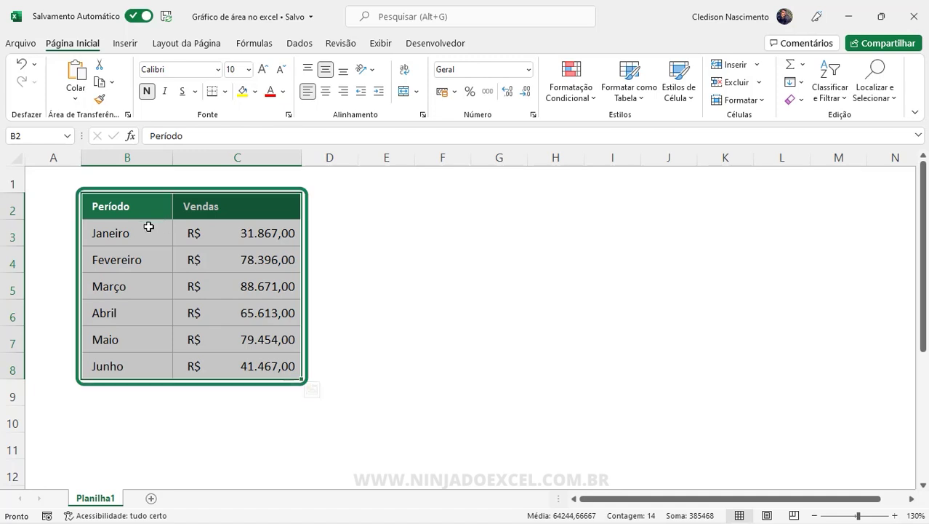
drag(150, 214, 234, 353)
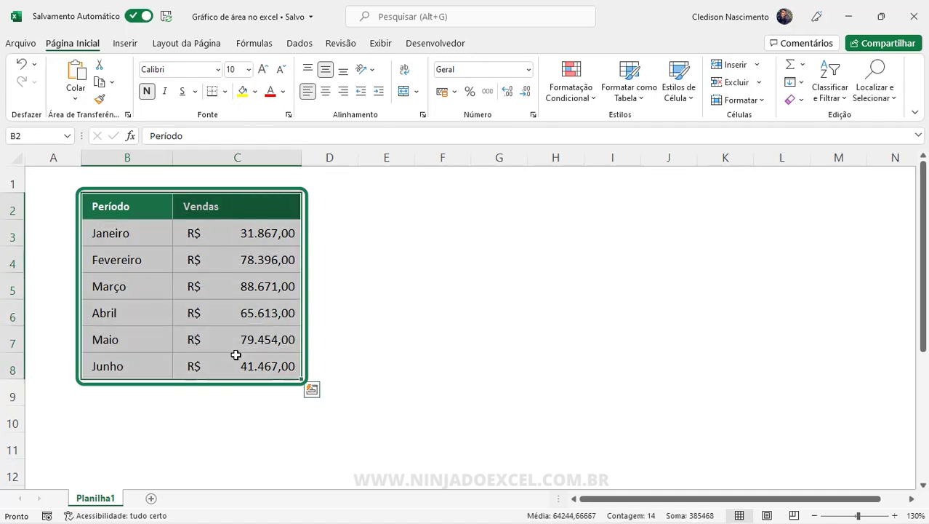
click(313, 393)
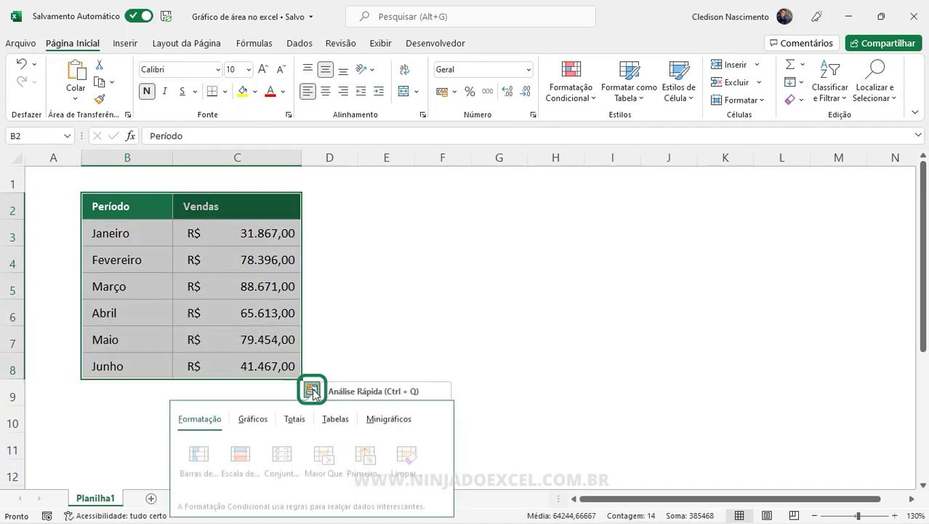
click(251, 424)
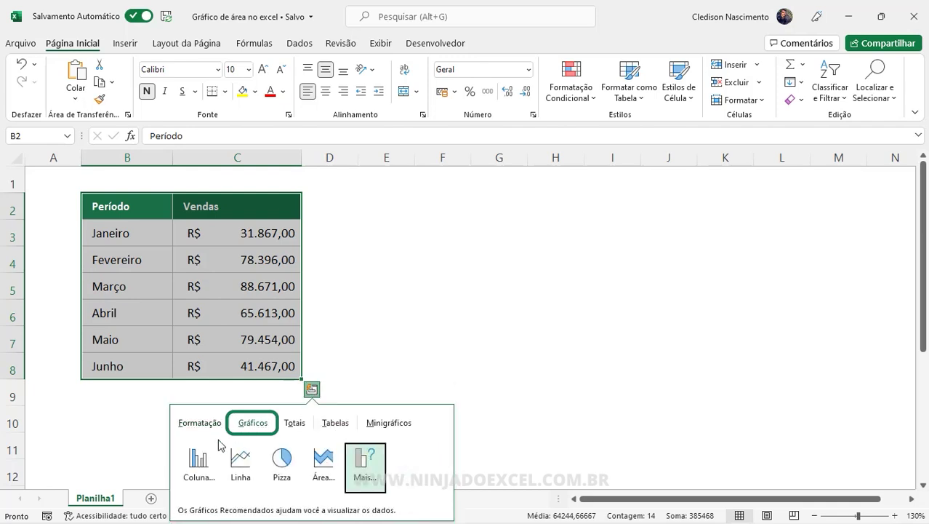
click(247, 253)
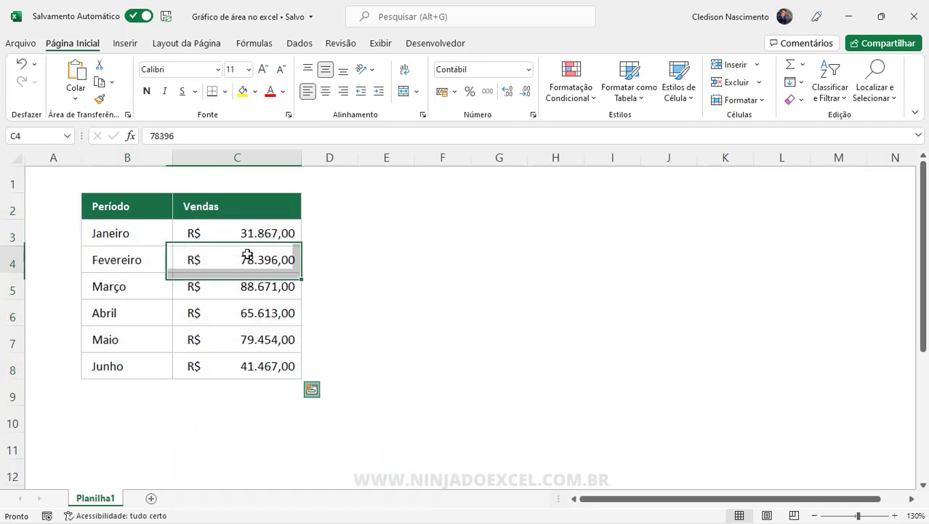
drag(141, 205, 263, 371)
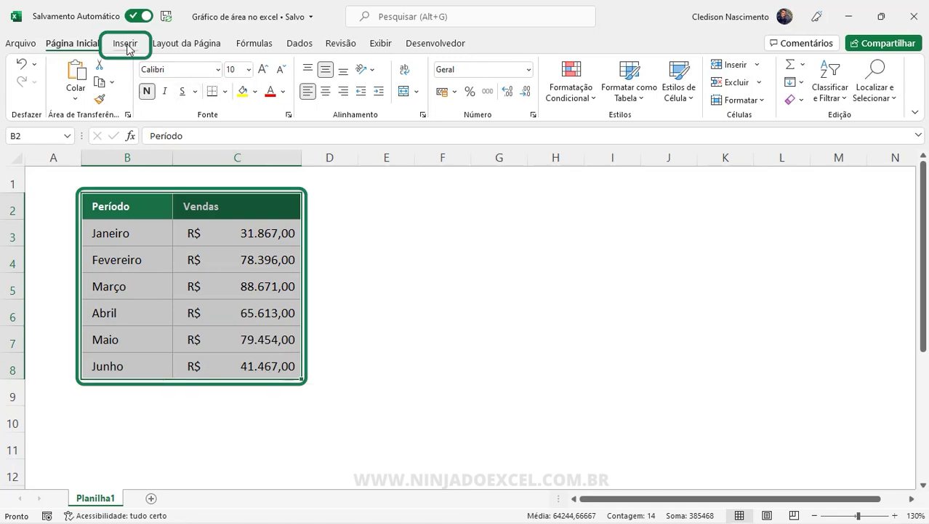
Step: Insert a 2D area chart of Vendas by Período and position it beside the table
click(126, 45)
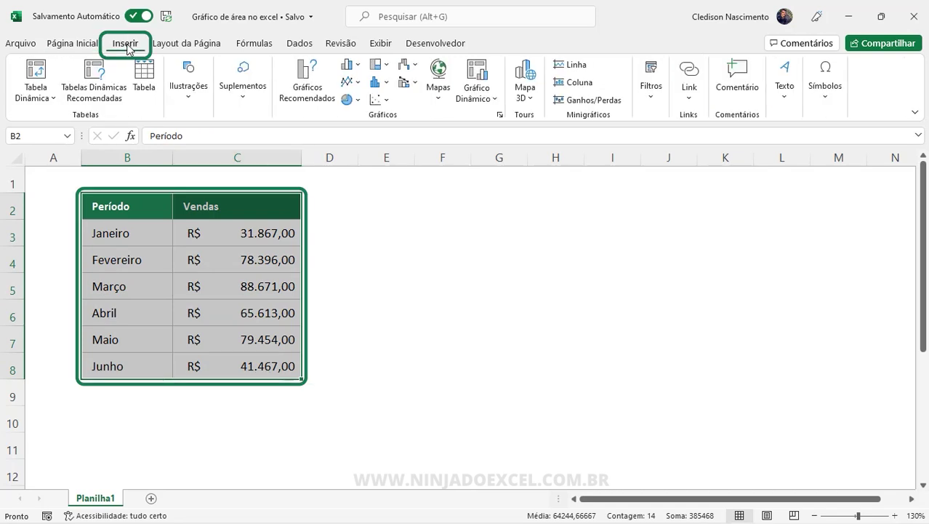
click(359, 88)
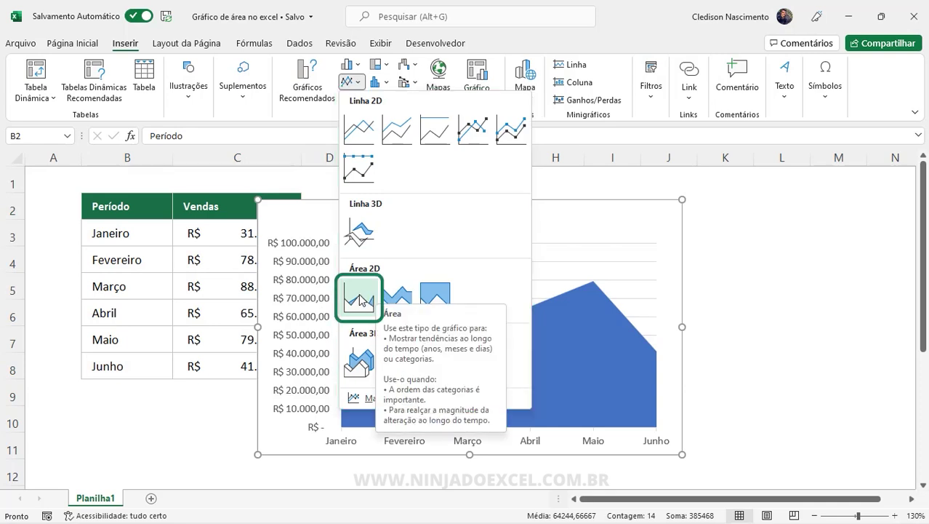
click(360, 299)
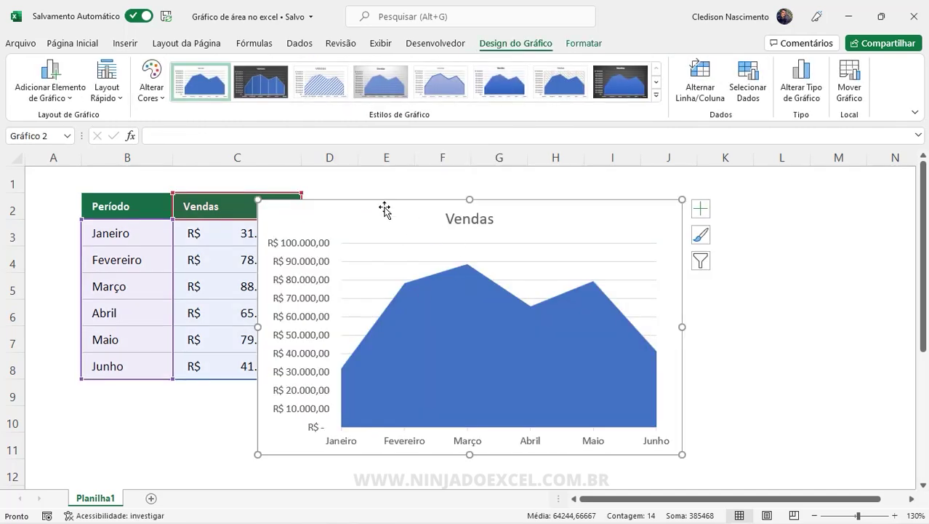
drag(386, 209, 443, 202)
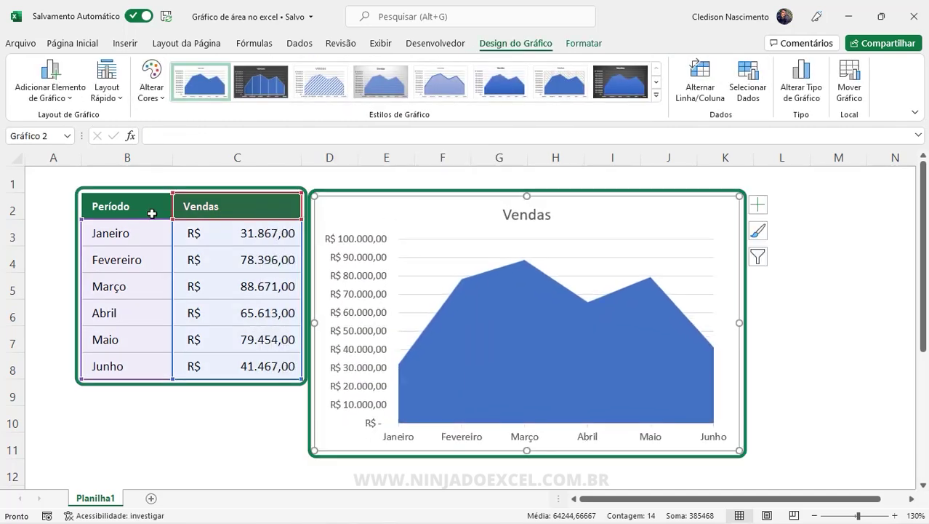
drag(151, 207, 243, 368)
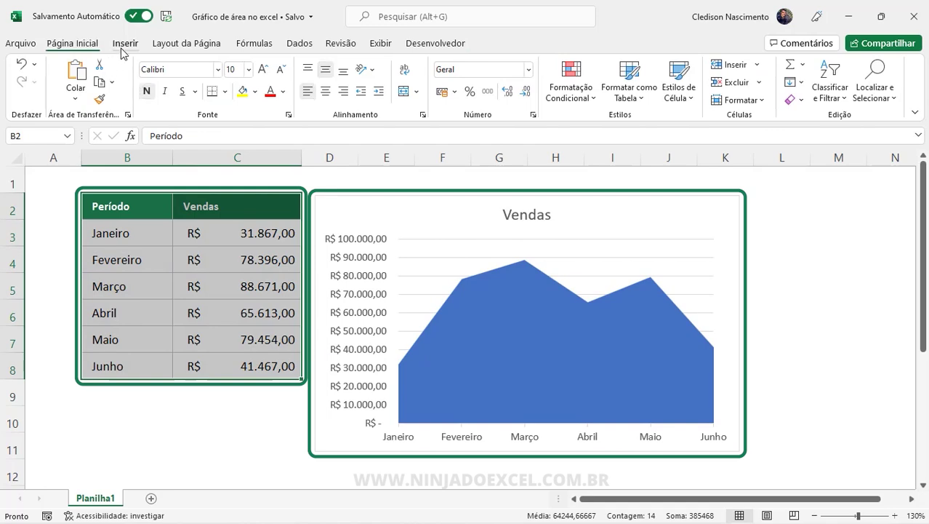
click(125, 43)
click(351, 81)
click(360, 129)
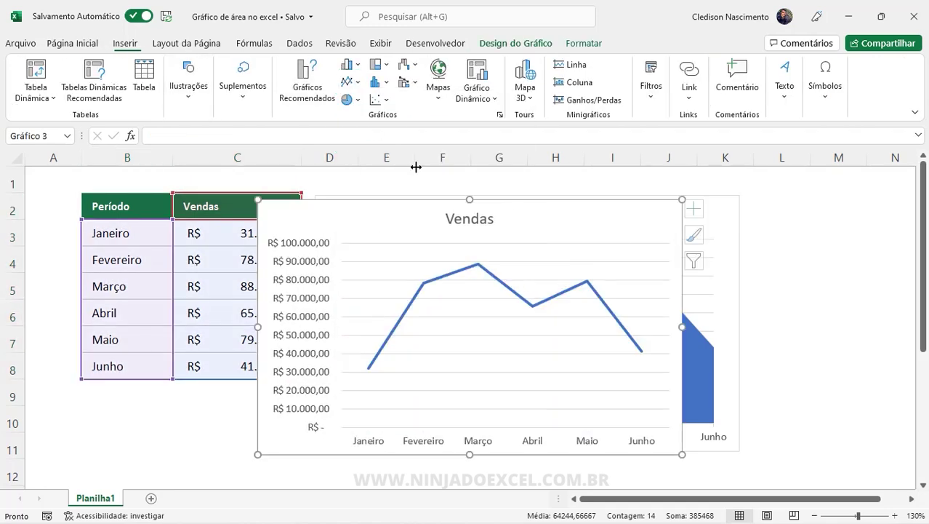
drag(416, 206, 176, 158)
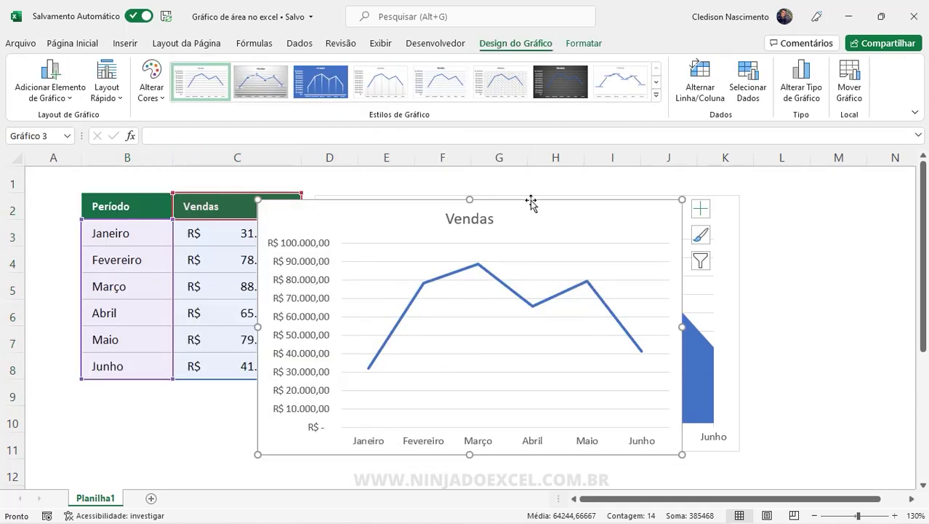
drag(489, 202, 300, 190)
drag(580, 200, 761, 187)
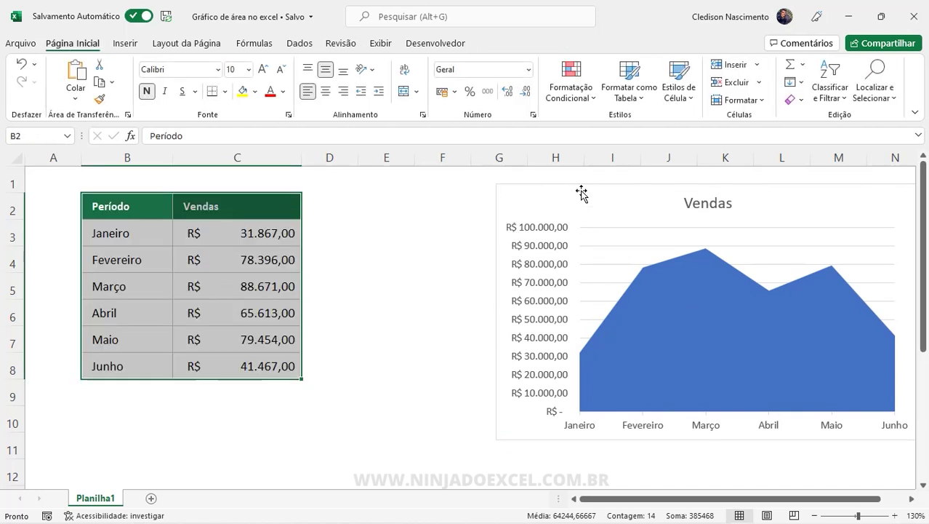
click(399, 195)
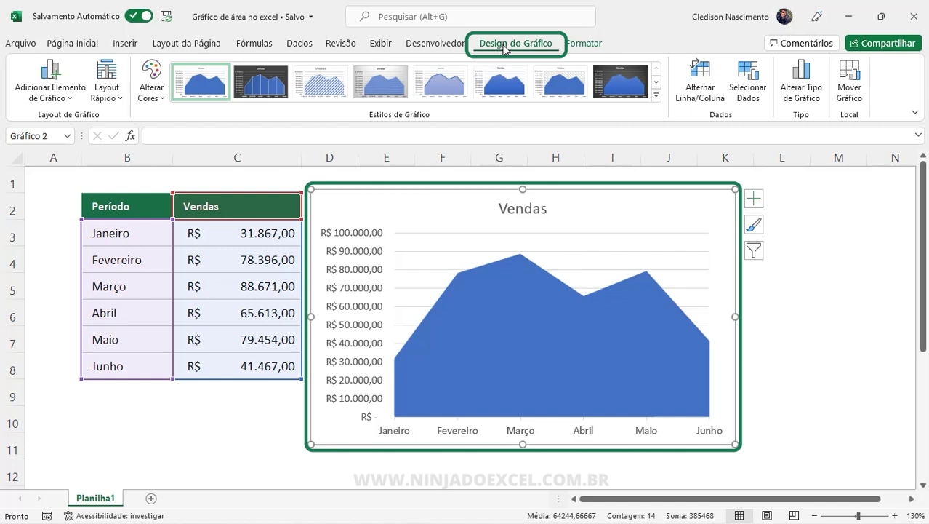
Step: Fill the Vendas area series with the recent dark green shape fill colour
click(585, 45)
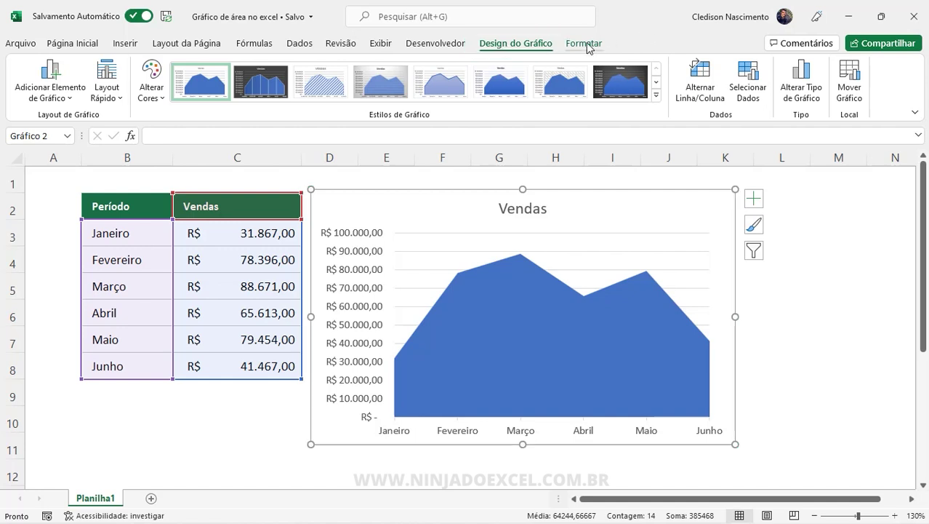
click(517, 322)
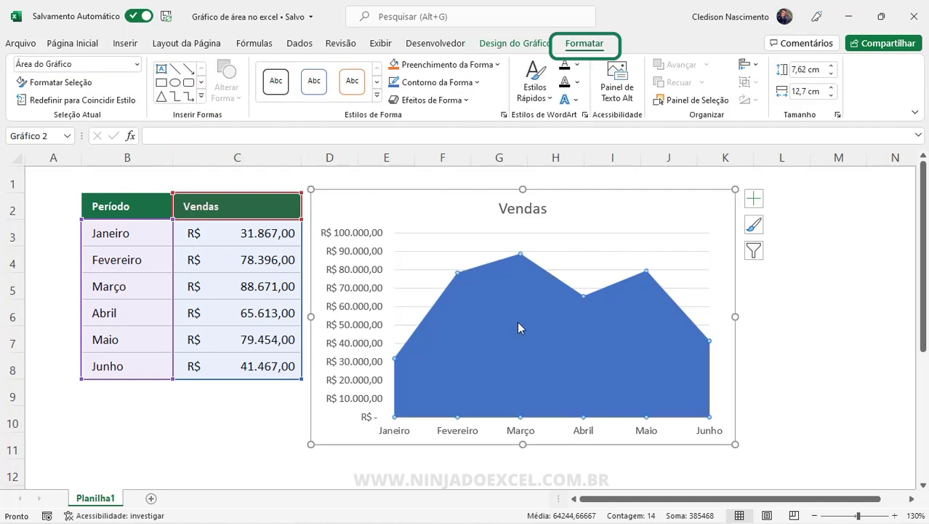
click(498, 65)
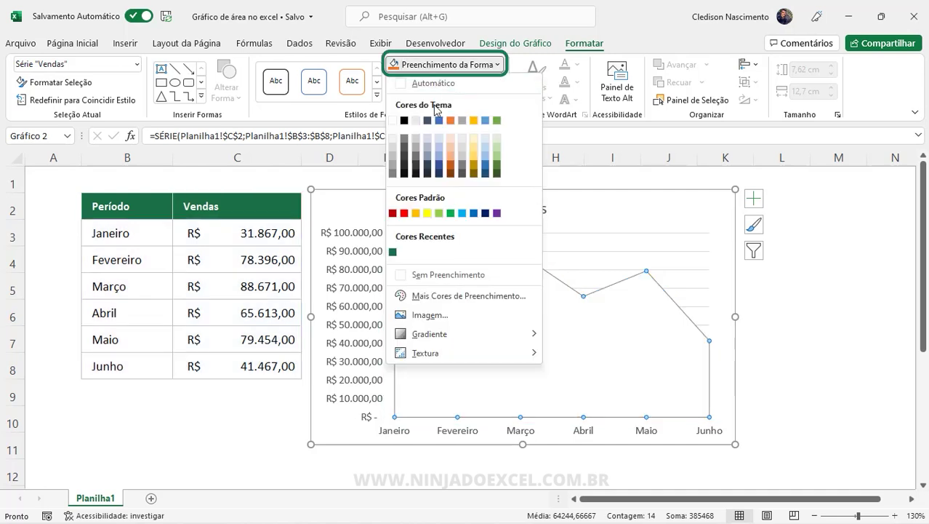
click(394, 252)
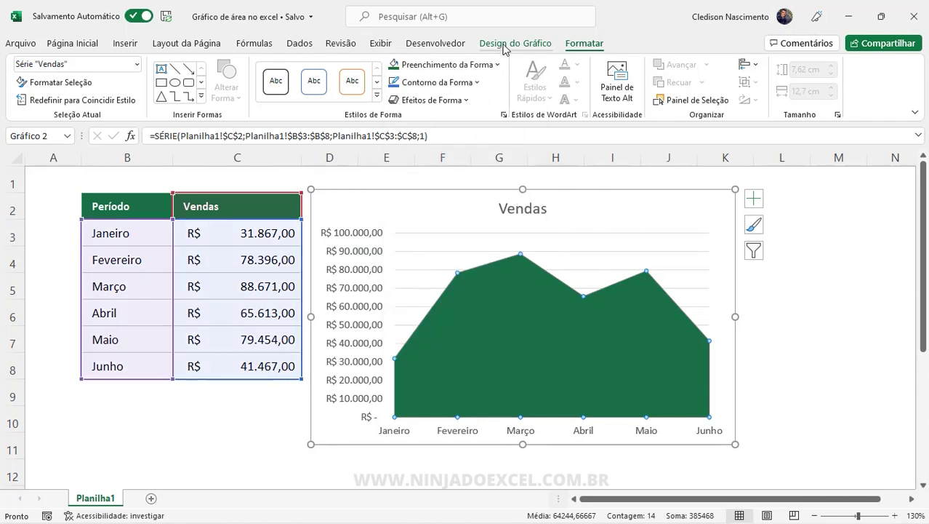
Step: Add a data table of monthly Vendas values beneath the chart, leaving data labels off
click(755, 204)
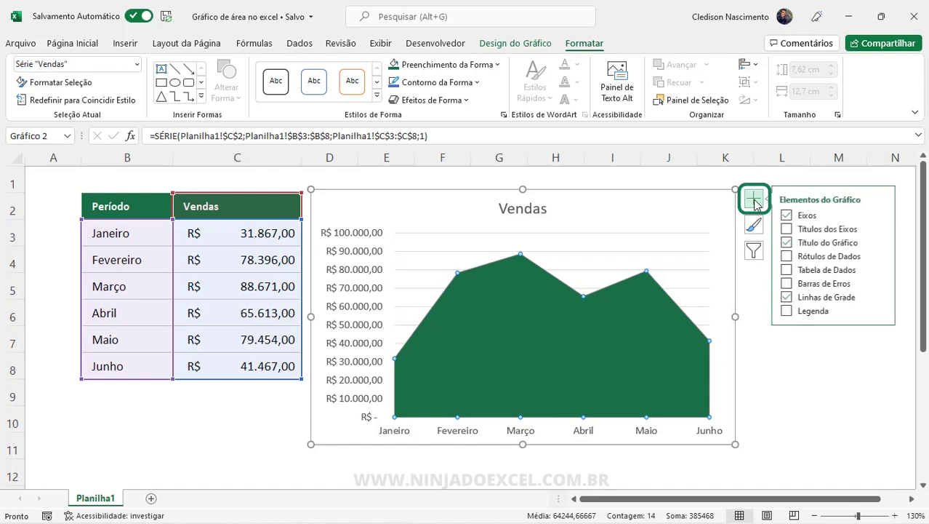
click(786, 256)
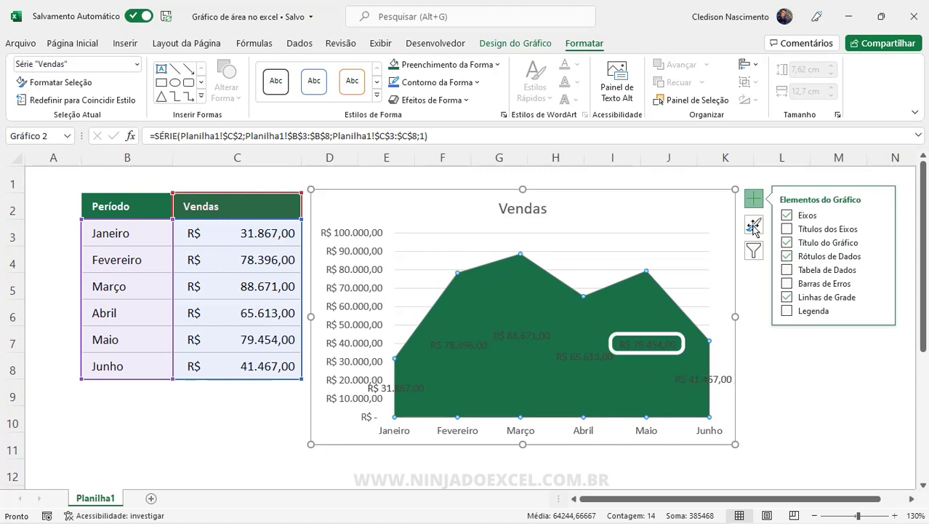
click(786, 270)
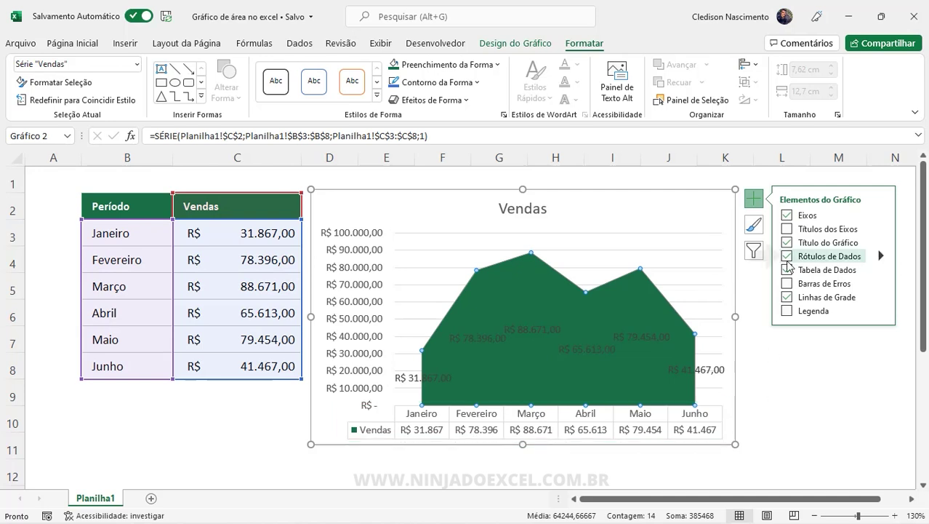
click(787, 256)
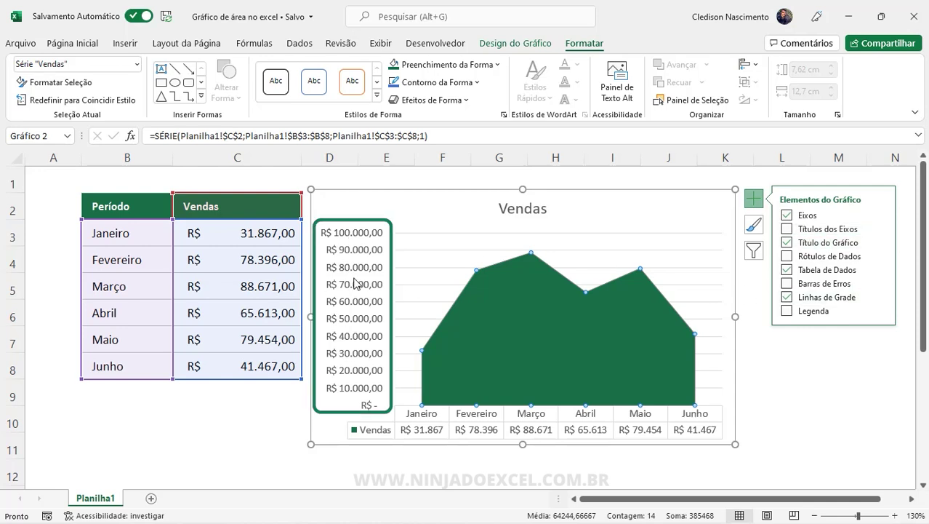
Step: Delete the chart's vertical value axis and its gridlines
click(363, 255)
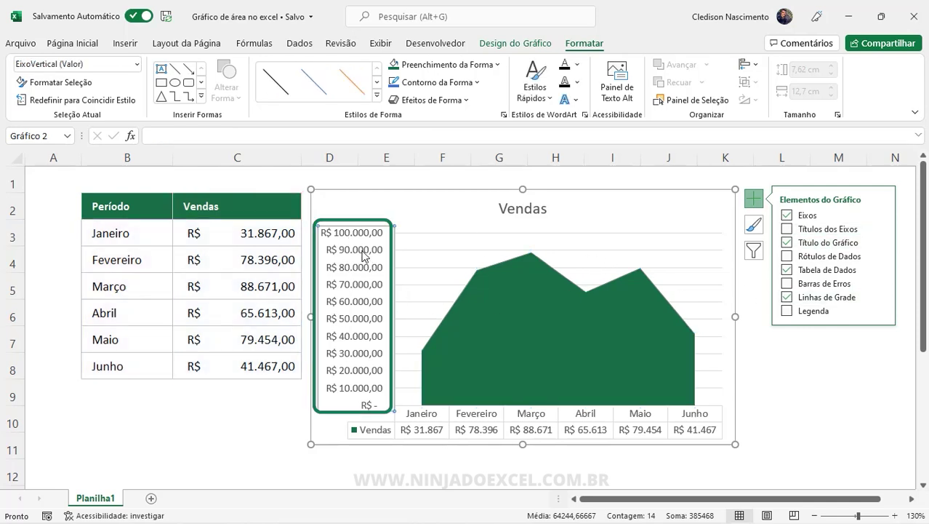
key(Delete)
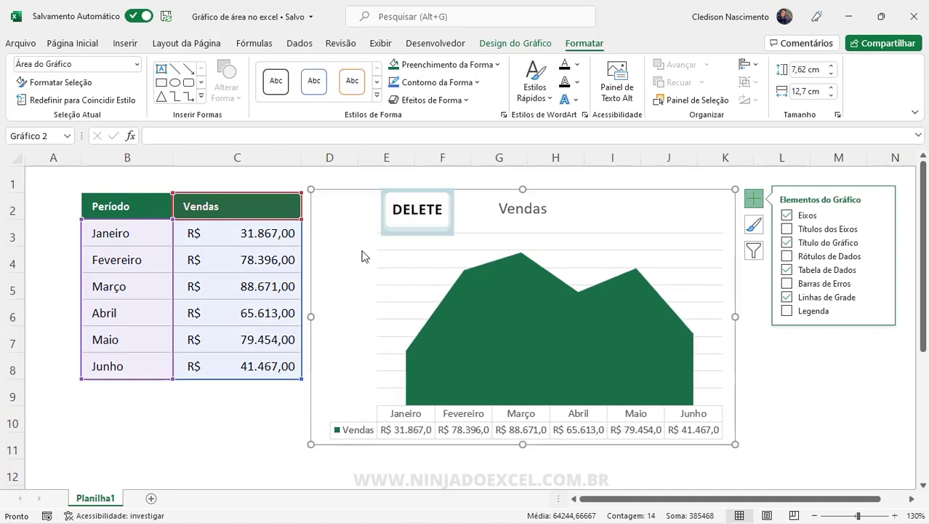
click(541, 250)
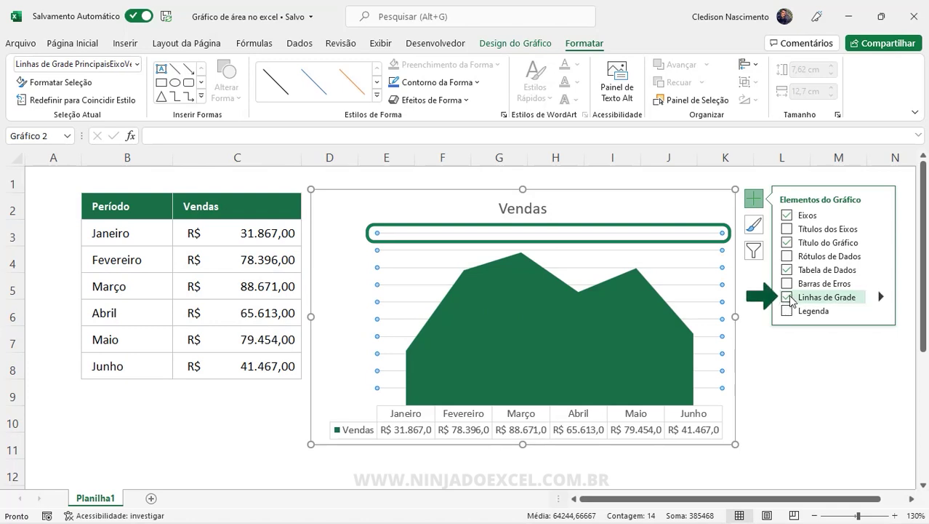
key(Delete)
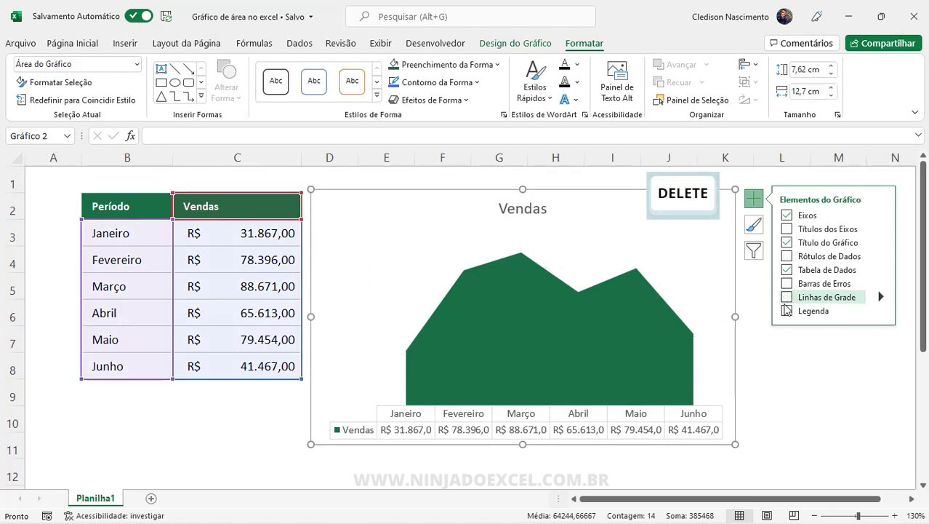
Step: Widen the plot area into the freed space and delete the Vendas chart title
click(457, 237)
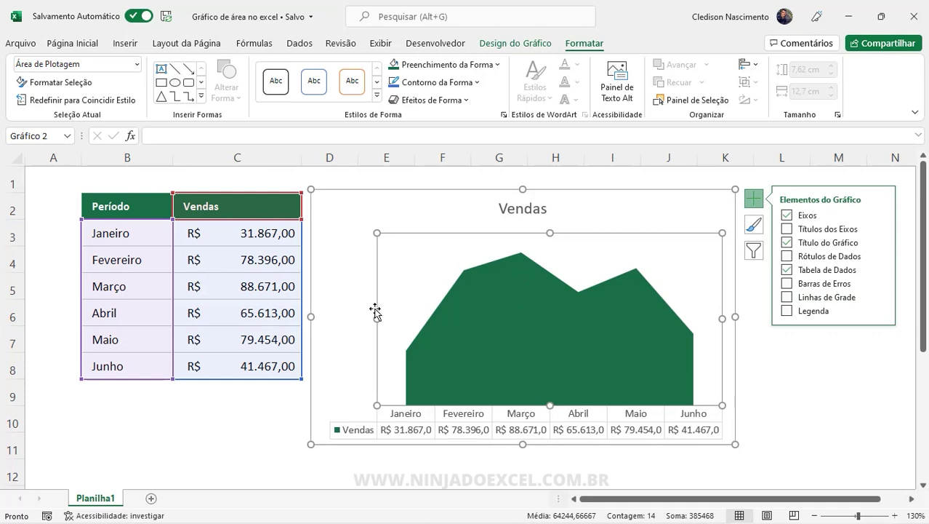
mouse_move(376, 321)
mouse_down()
mouse_move(344, 322)
mouse_move(366, 336)
mouse_up()
click(367, 336)
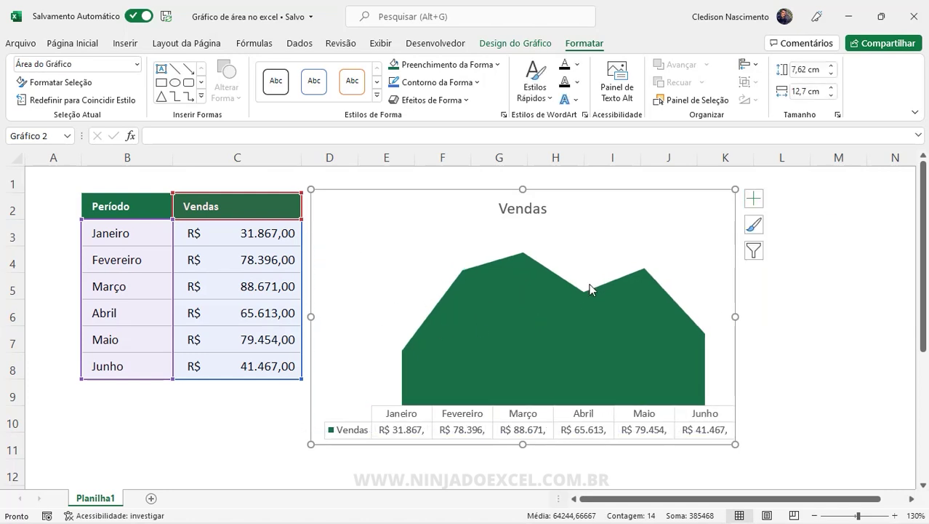
click(508, 228)
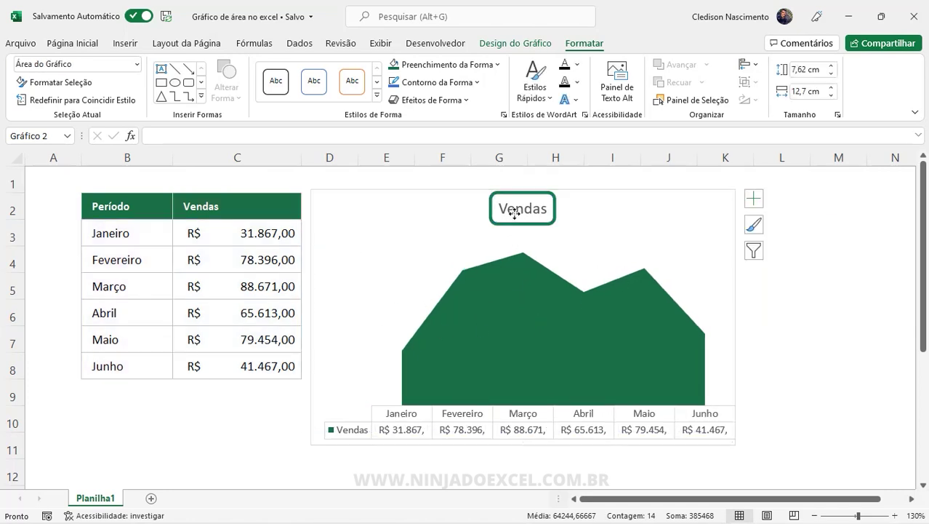
key(Delete)
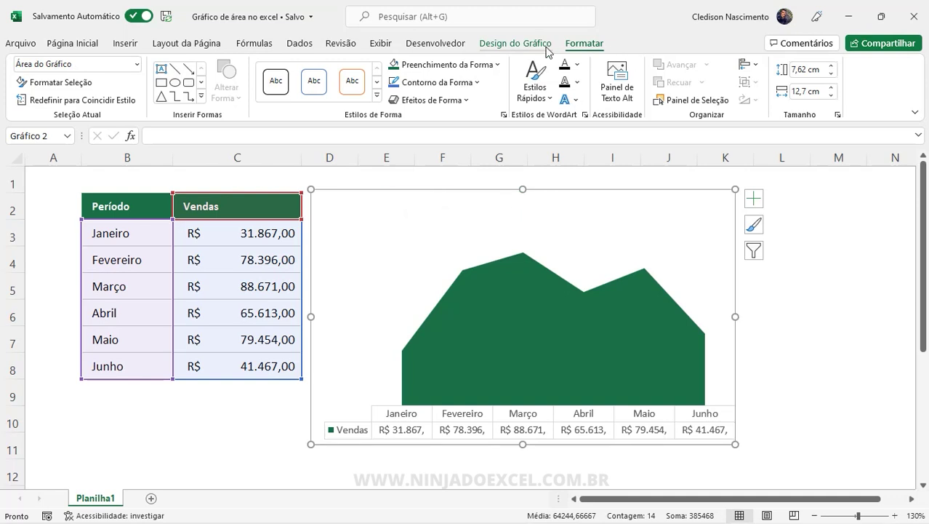
Step: Review chart styles and colours, keep the green, and apply Quick Layout 7
click(517, 47)
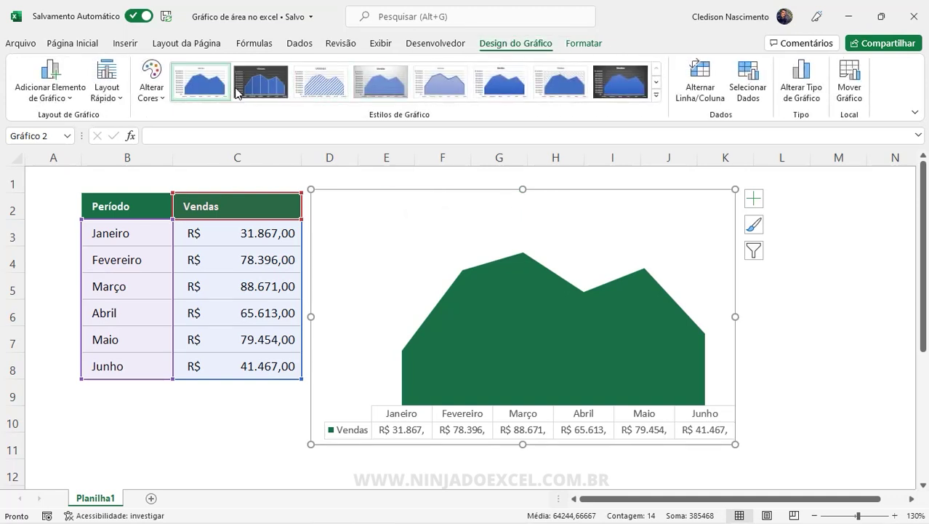
click(656, 95)
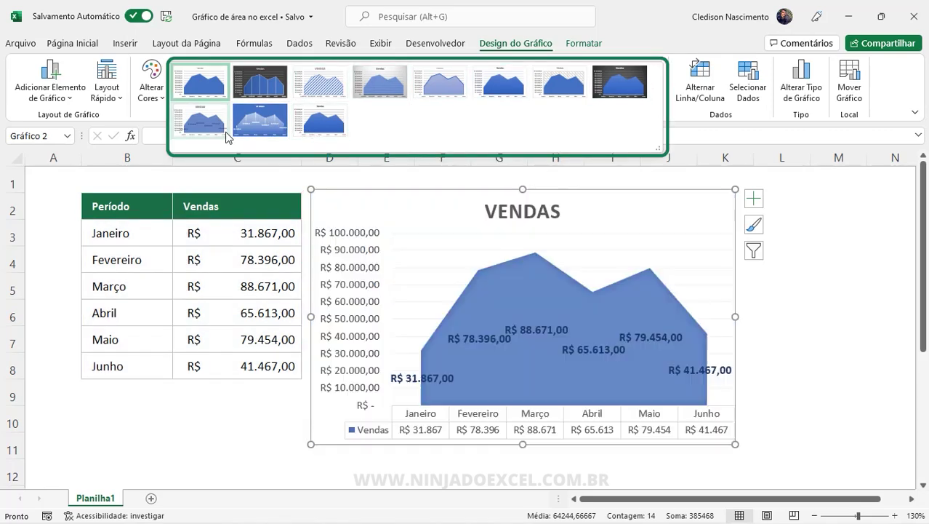
click(151, 80)
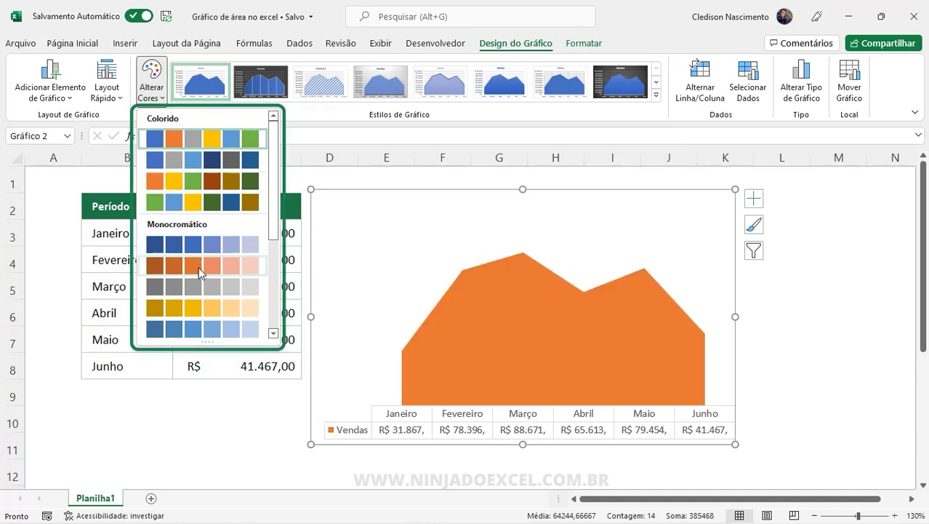
click(144, 81)
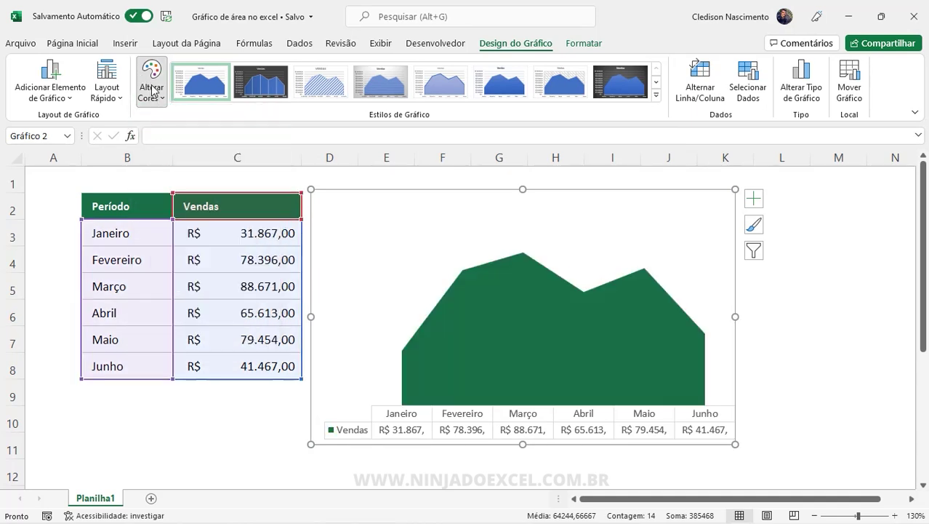
click(112, 102)
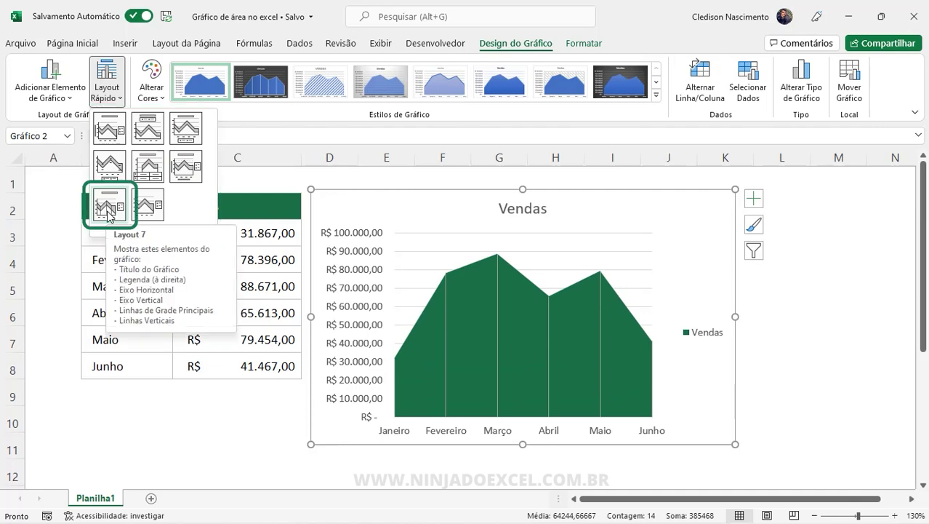
click(108, 207)
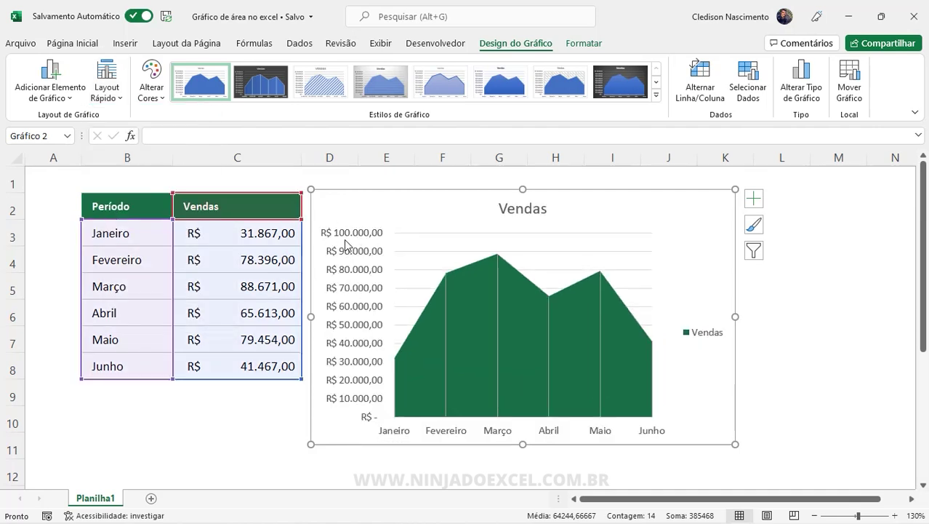
Step: Hide the legend and gridlines and delete the vertical value axis
click(751, 202)
click(788, 310)
click(789, 297)
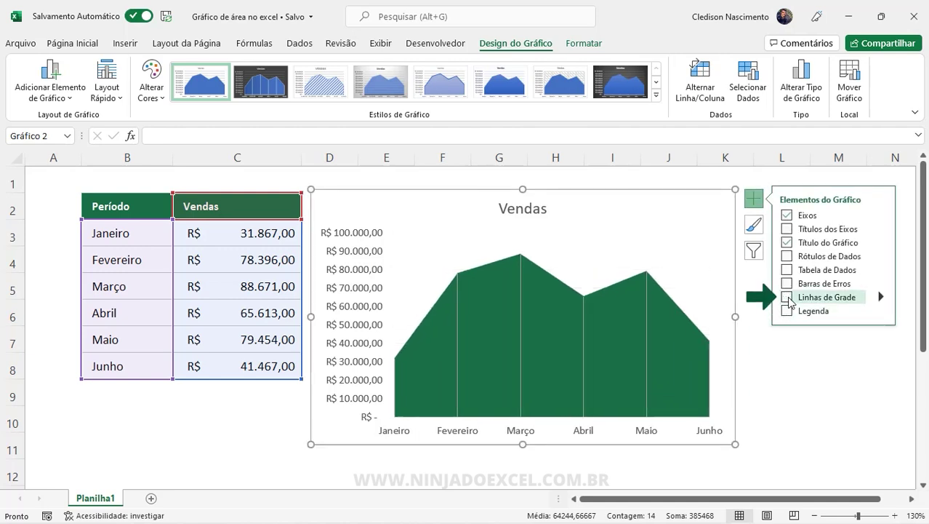
click(358, 241)
key(Delete)
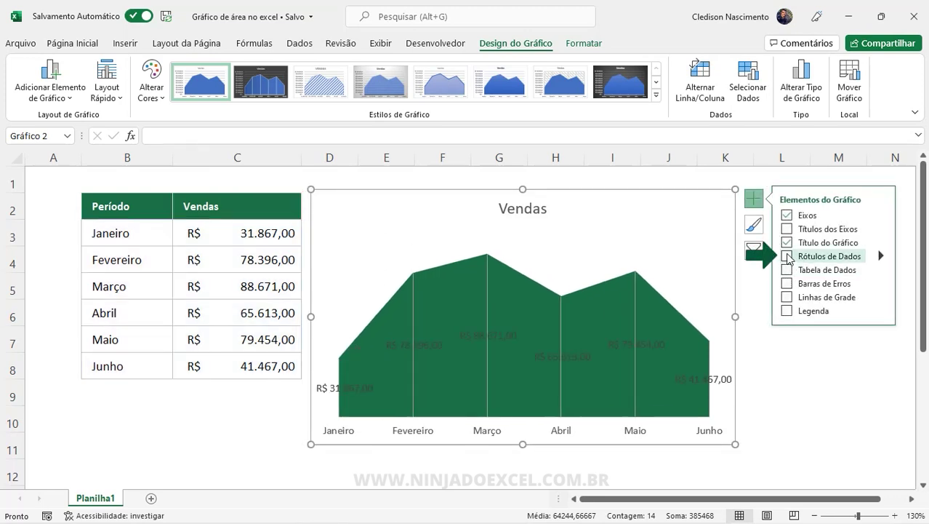
Step: Show data labels on every month and select them for font formatting
click(787, 256)
click(483, 331)
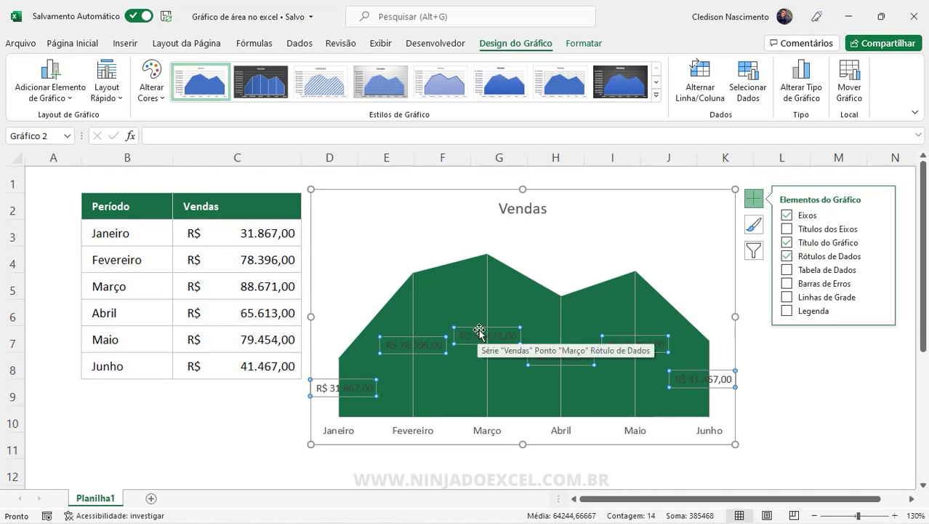
click(80, 44)
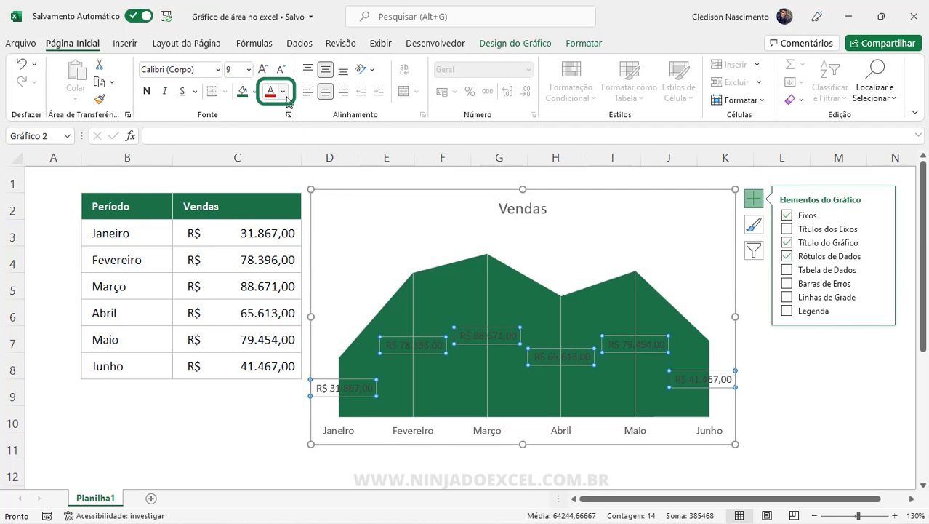
Step: Give the Vendas data labels white text and a white fill box
click(287, 98)
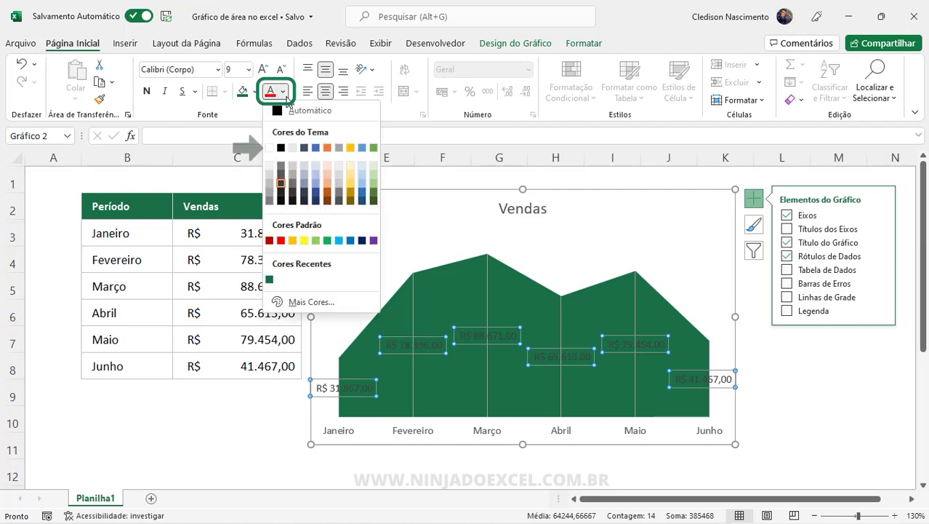
click(274, 149)
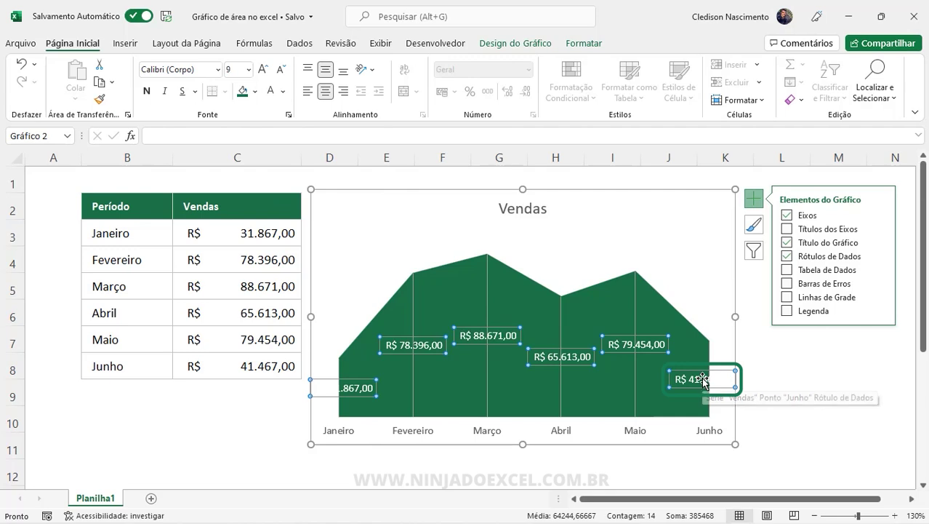
click(283, 90)
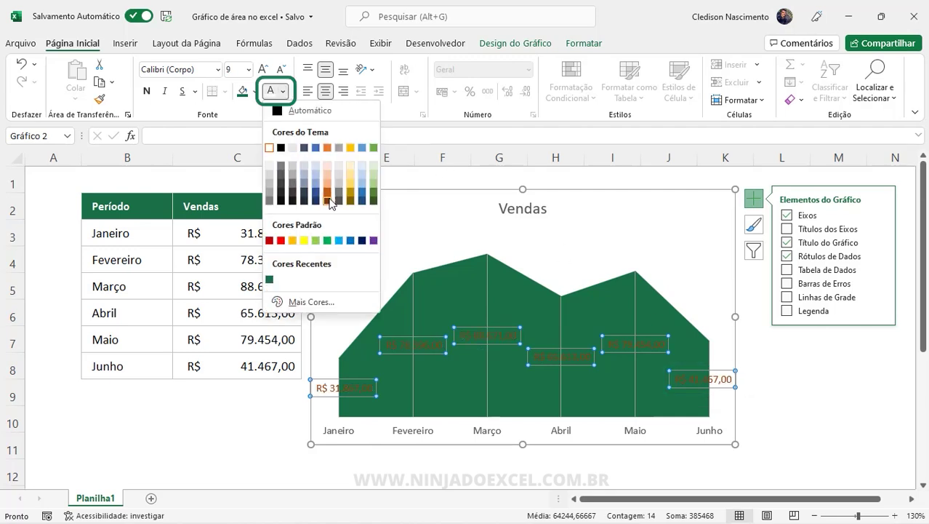
click(256, 92)
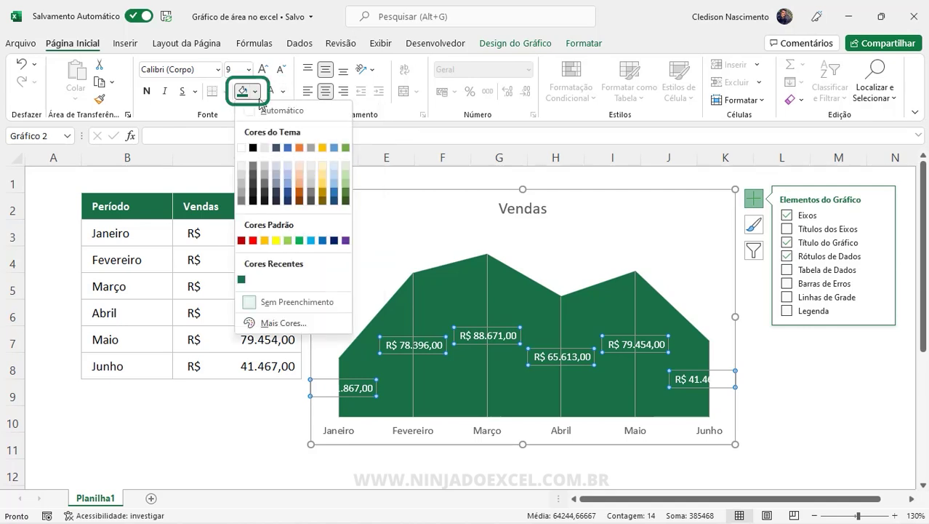
click(244, 150)
Step: Make the label text bold dark green in the Open Sans font
click(283, 91)
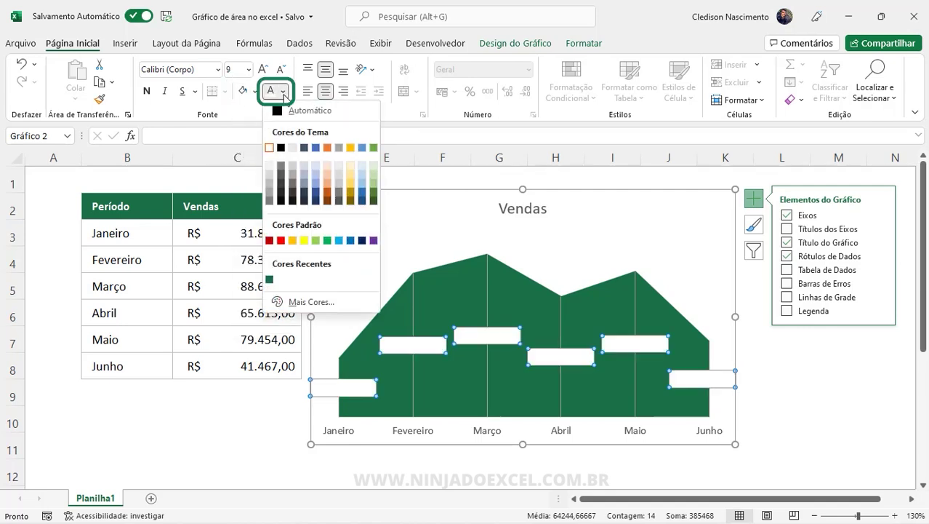
click(269, 280)
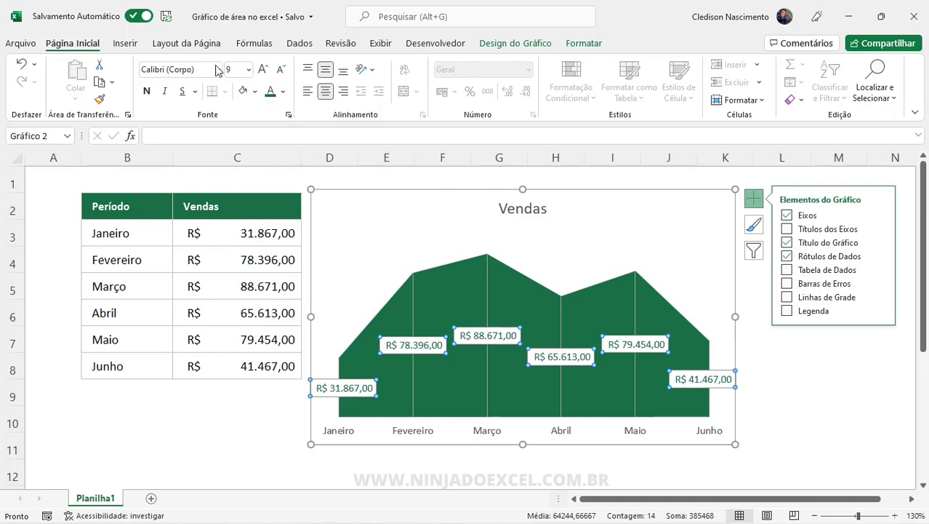
click(149, 69)
text(Open Sans)
key(Return)
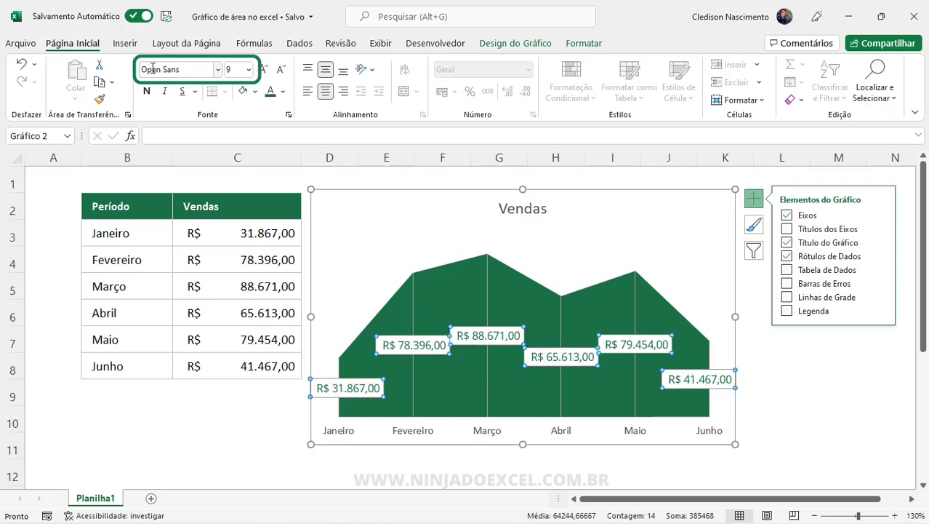
click(147, 91)
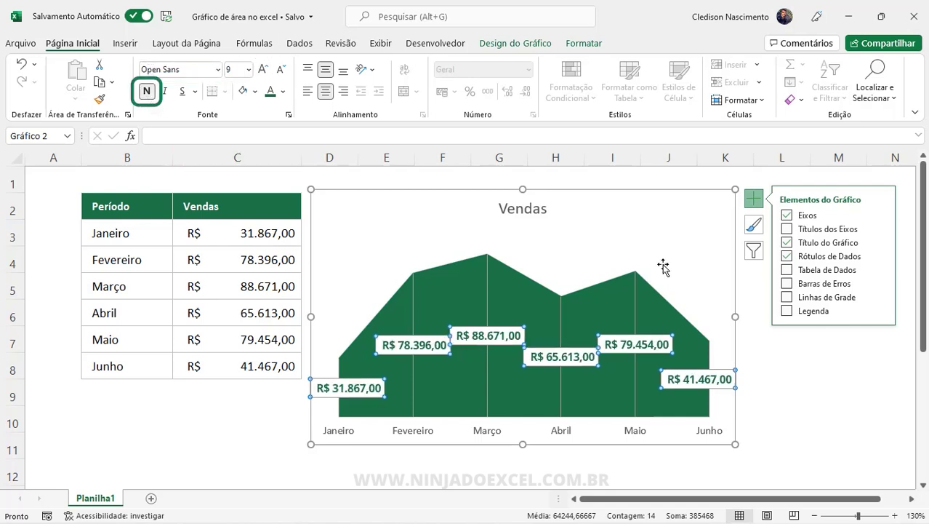
click(205, 404)
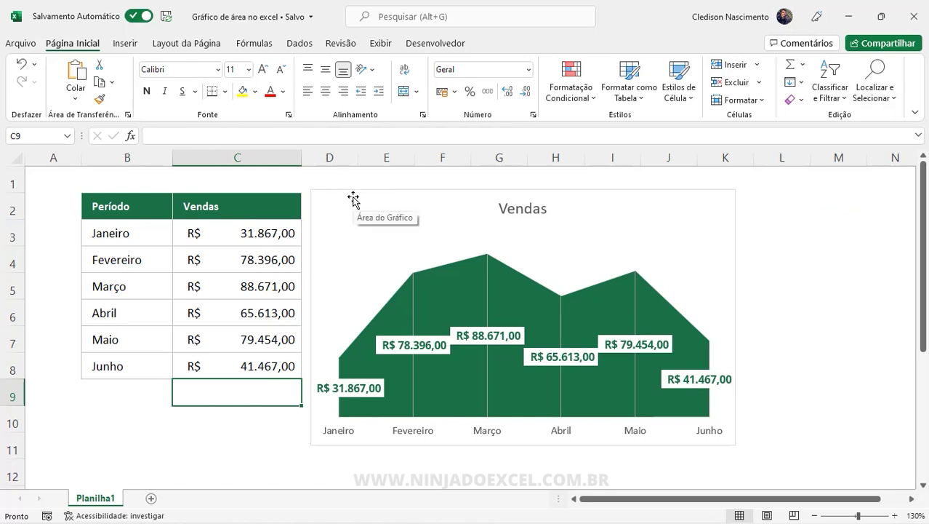
Step: Move the chart right and copy the Vendas column into column D, headed Custo
click(353, 198)
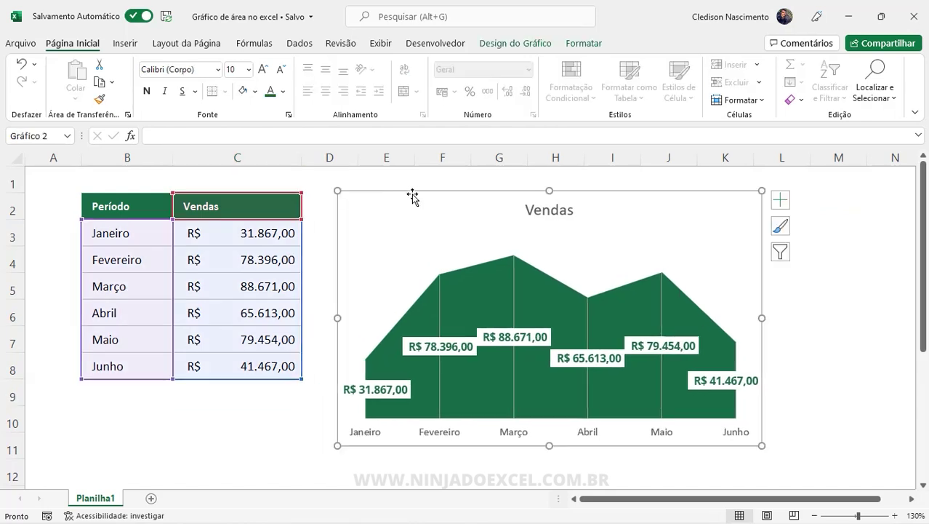
drag(341, 195, 456, 203)
drag(304, 212, 249, 363)
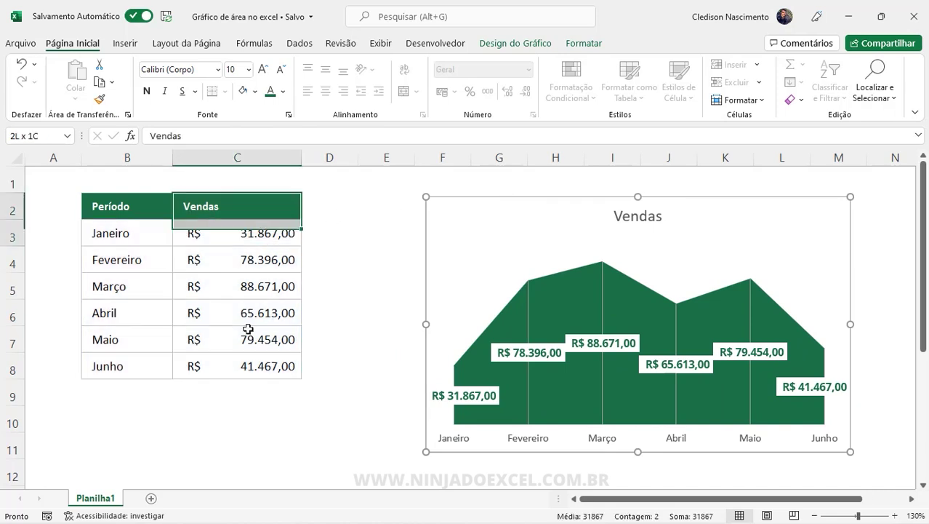
key(ctrl+c)
click(324, 219)
key(ctrl+v)
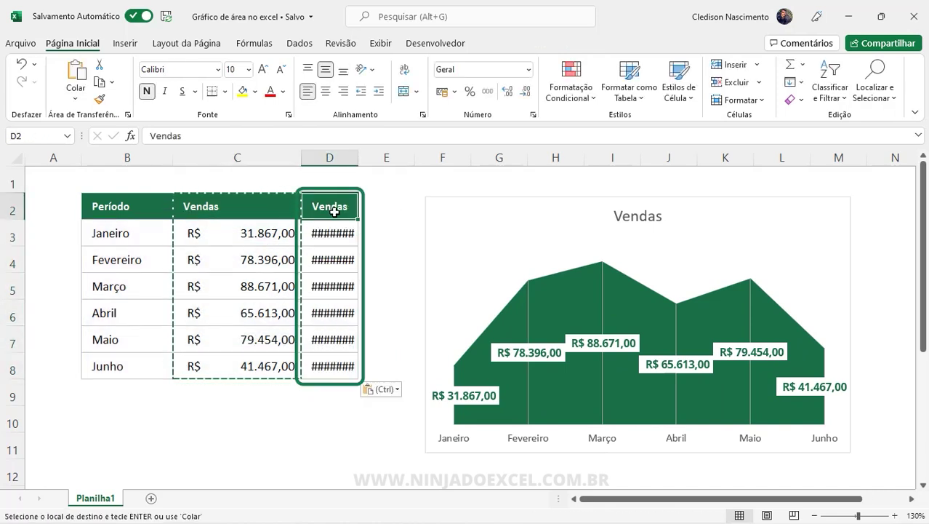
text(Custo)
key(Return)
Step: Fill D3:D8 with the formula =C3/2, halving each month's Vendas
text(=)
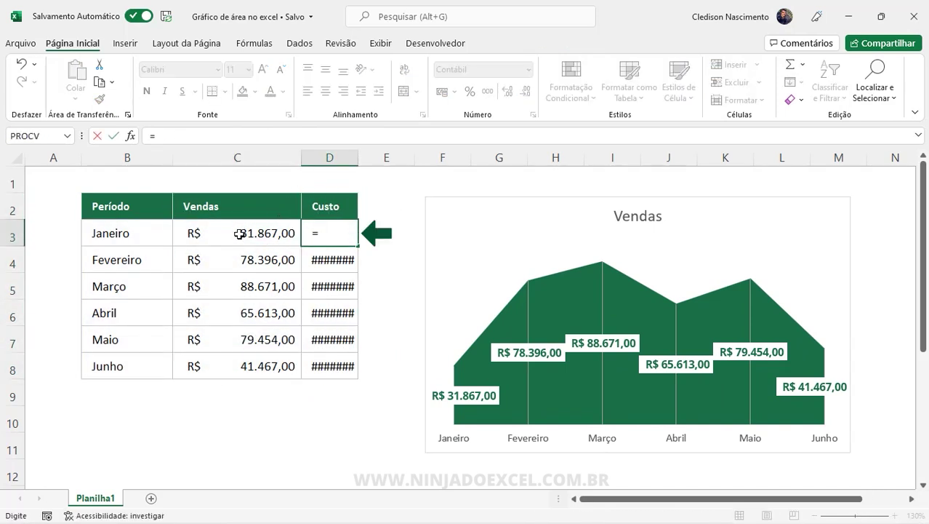
click(239, 234)
text(/2)
key(Return)
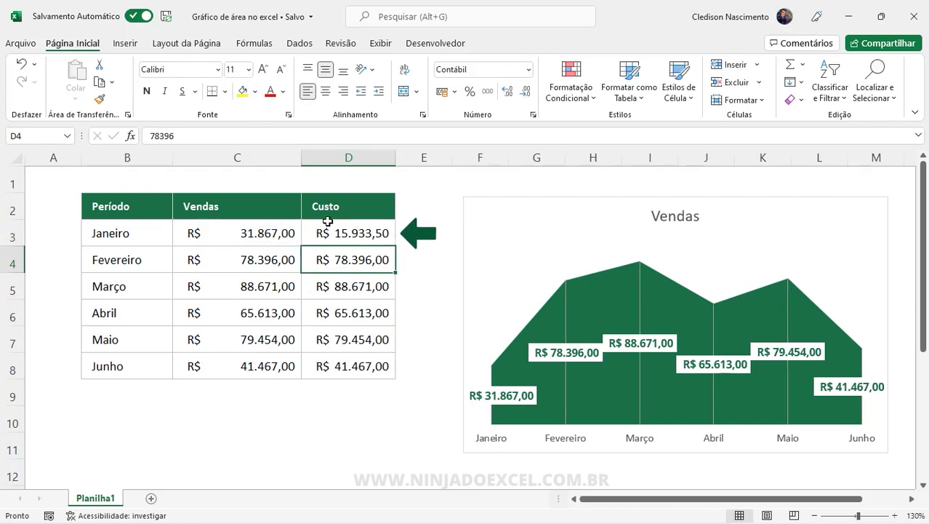
click(327, 224)
double_click(395, 246)
Step: Move the Vendas chart further right and select the full table B2:D8
click(533, 198)
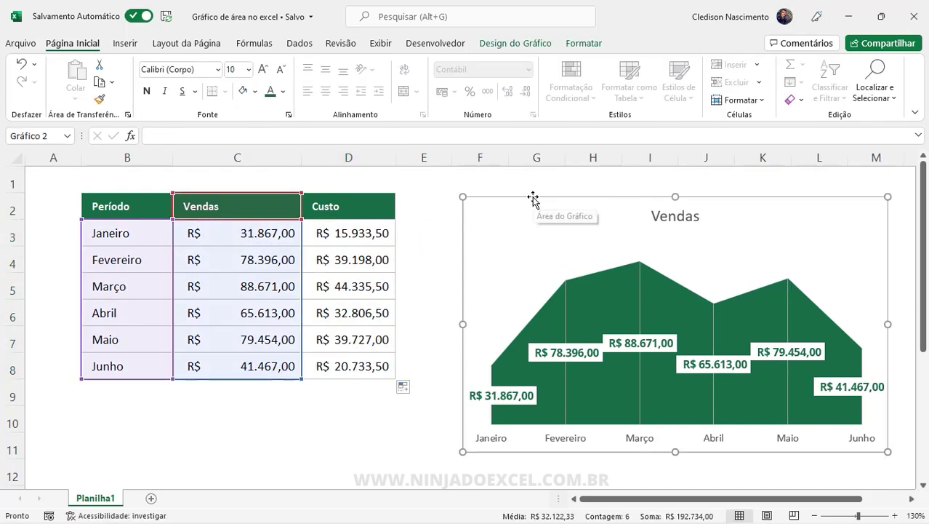
mouse_move(531, 207)
mouse_down()
mouse_move(665, 288)
mouse_move(854, 304)
mouse_up()
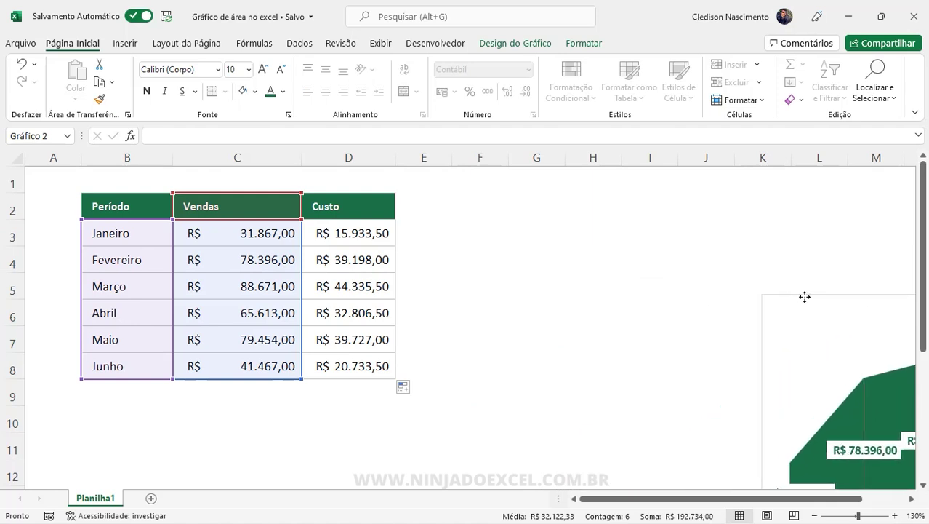
click(594, 258)
mouse_move(163, 211)
mouse_down()
mouse_move(287, 345)
mouse_move(336, 361)
mouse_up()
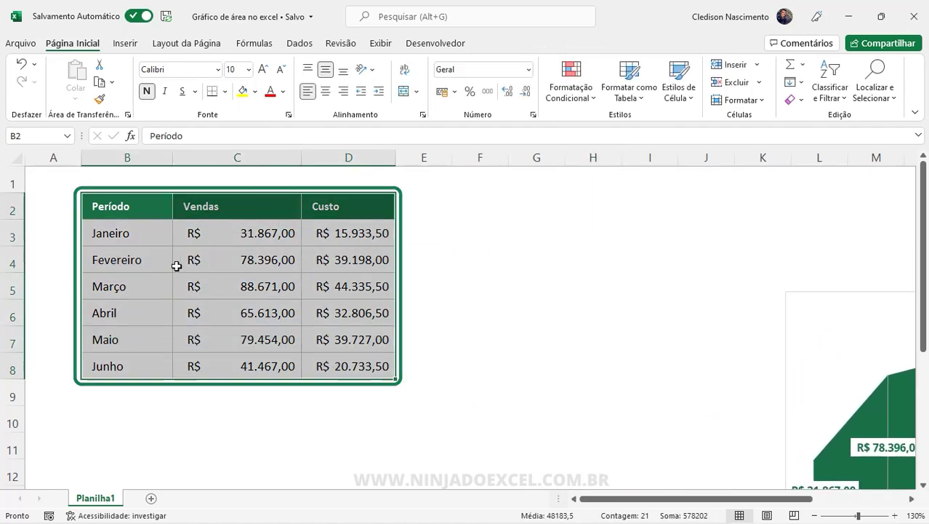
Step: Insert an Área Empilhada chart of Vendas and Custo and place it beside the table
click(125, 43)
click(352, 82)
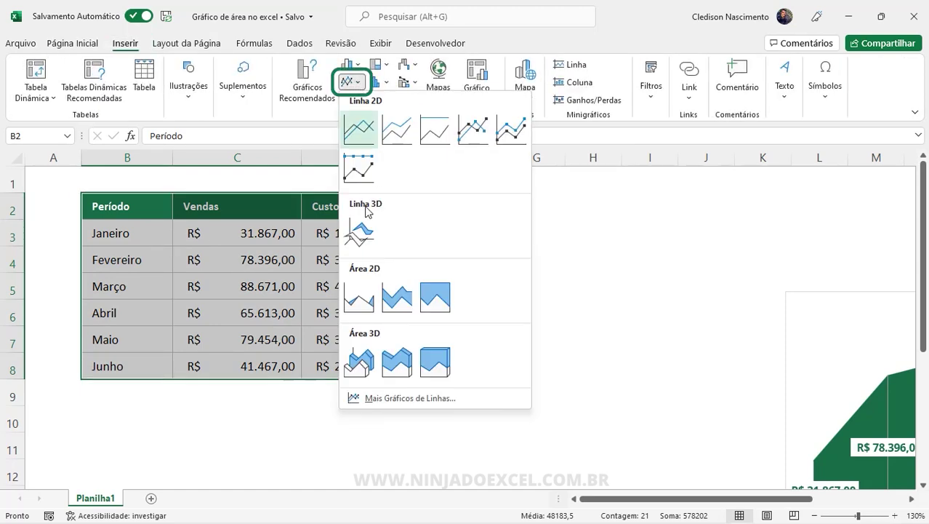
click(396, 296)
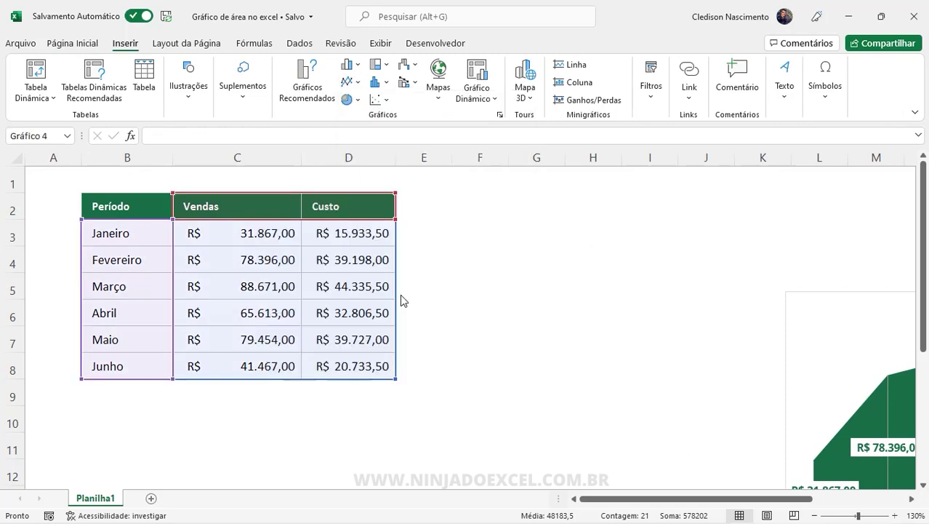
mouse_move(411, 202)
mouse_down()
mouse_move(527, 196)
mouse_move(575, 182)
mouse_up()
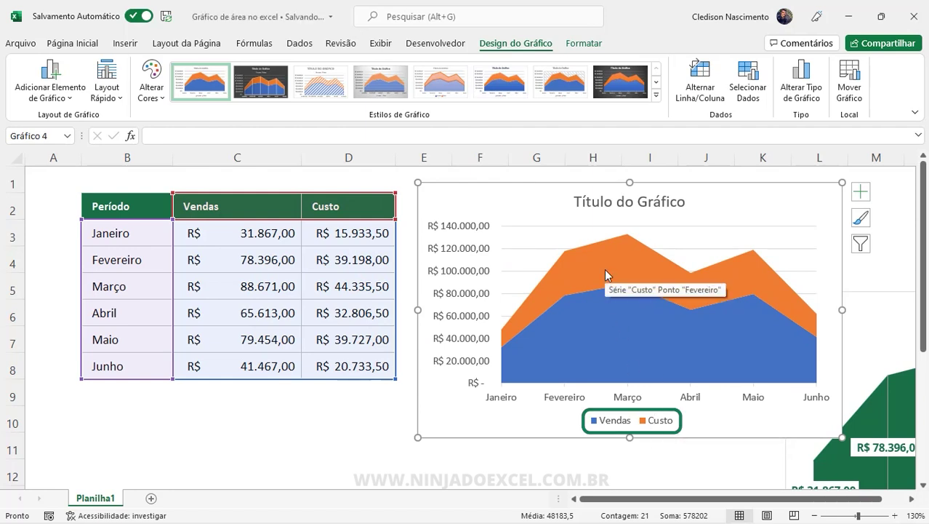
key(Escape)
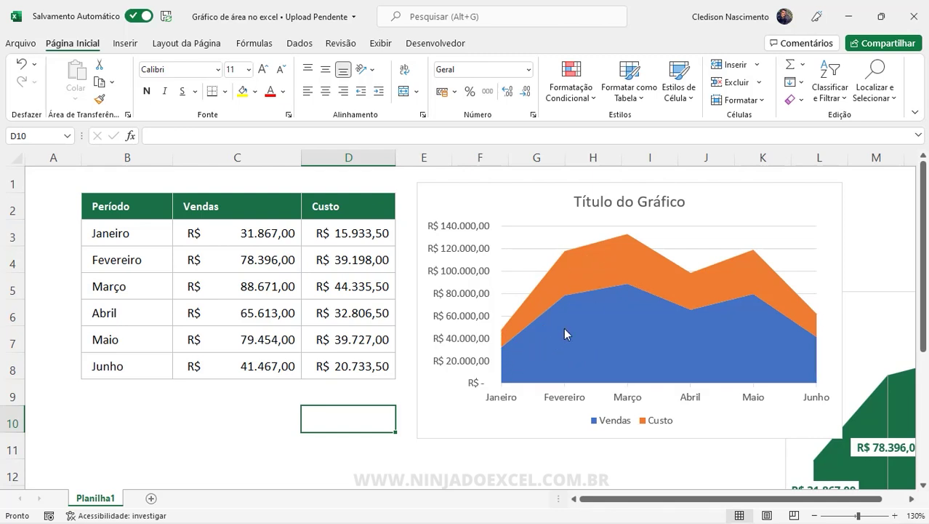
Step: Fill the stacked chart's Vendas area dark green and its Custo area gold
click(609, 314)
click(584, 43)
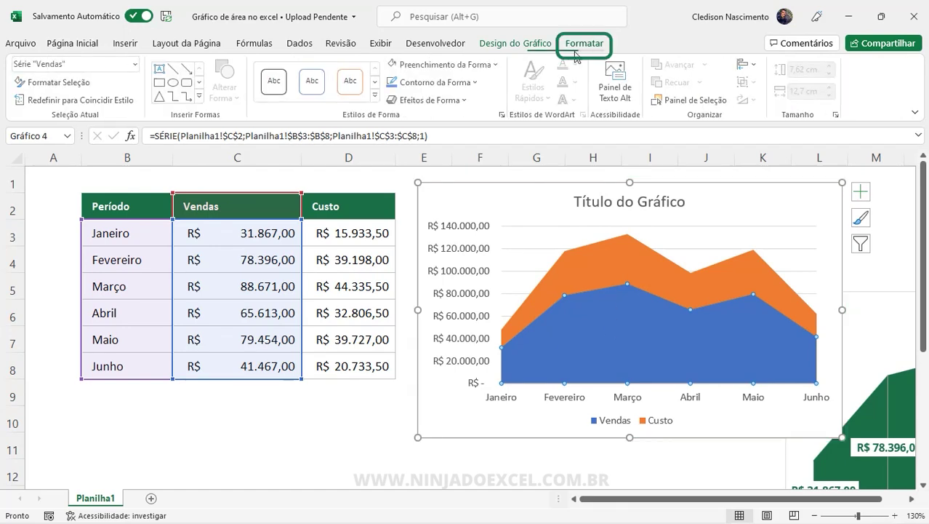
click(459, 64)
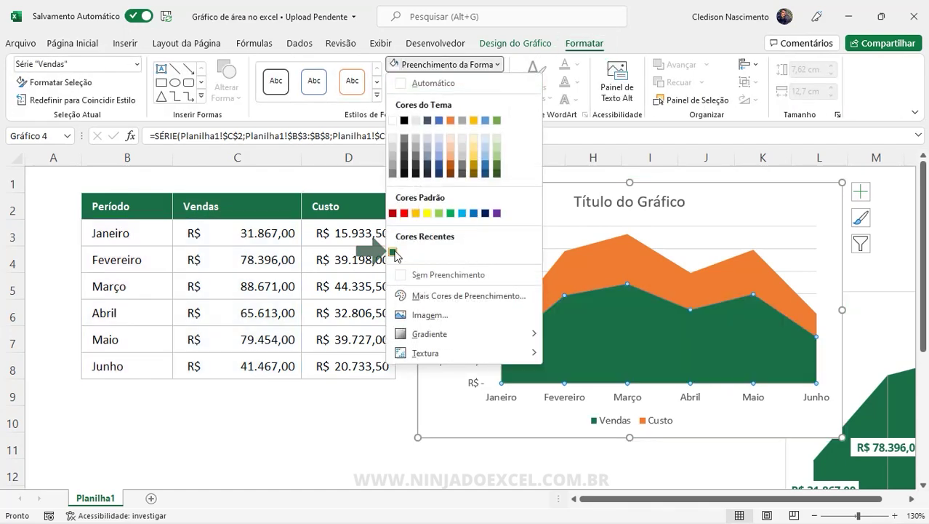
click(393, 248)
click(569, 270)
click(447, 64)
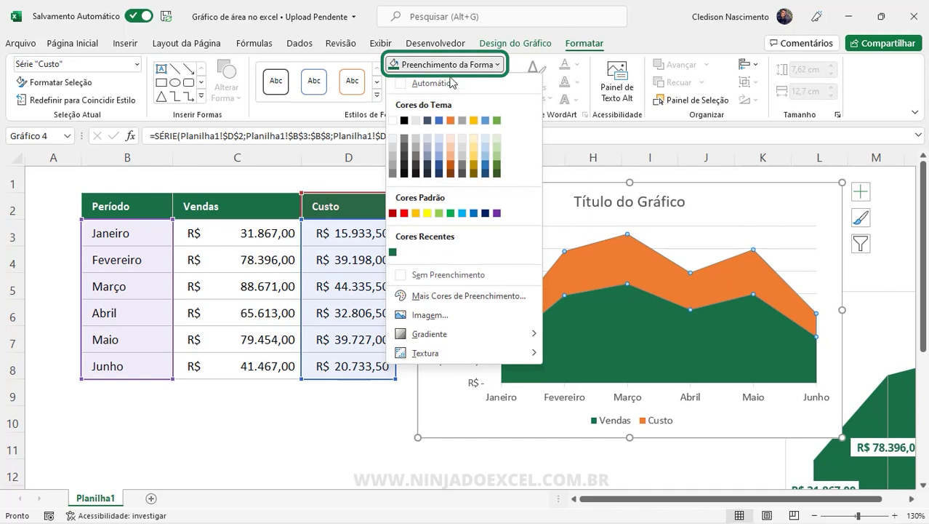
click(415, 213)
Step: Delete the stacked chart's vertical value axis, chart title and horizontal gridlines
click(491, 230)
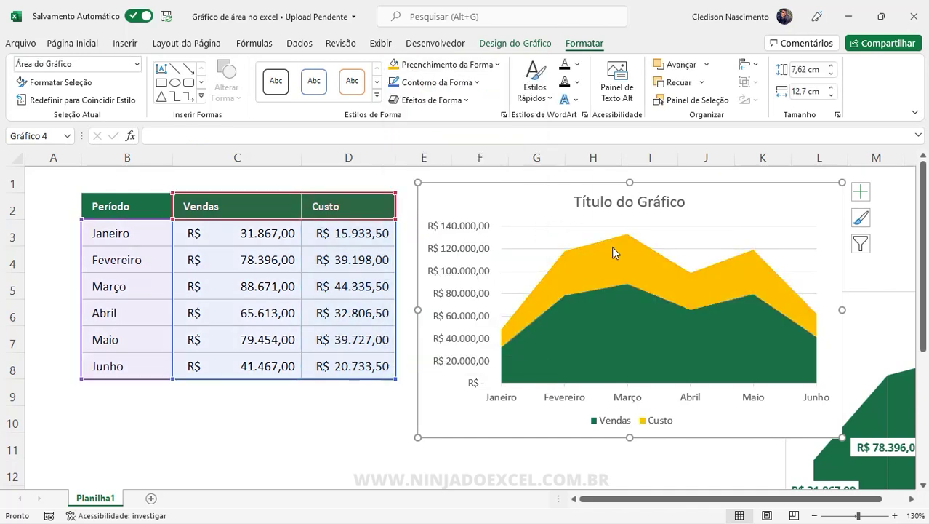
click(443, 229)
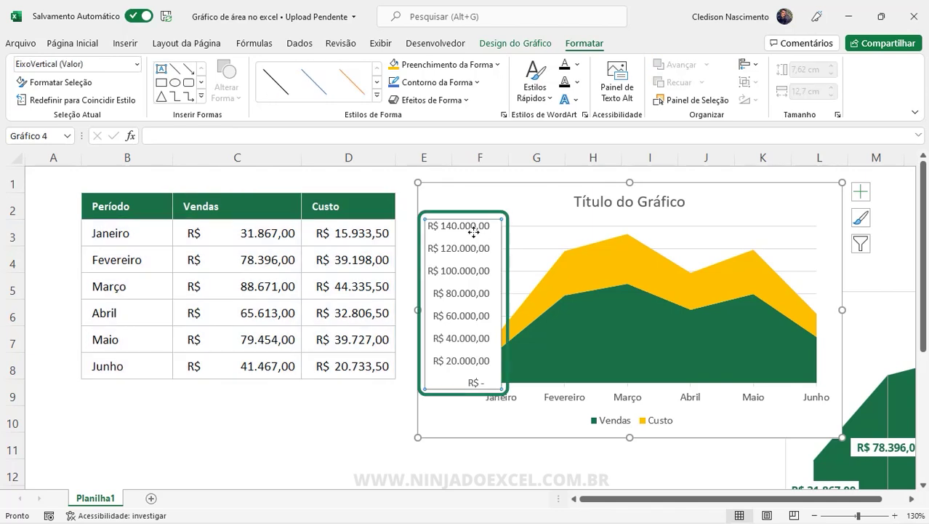
key(Delete)
click(580, 210)
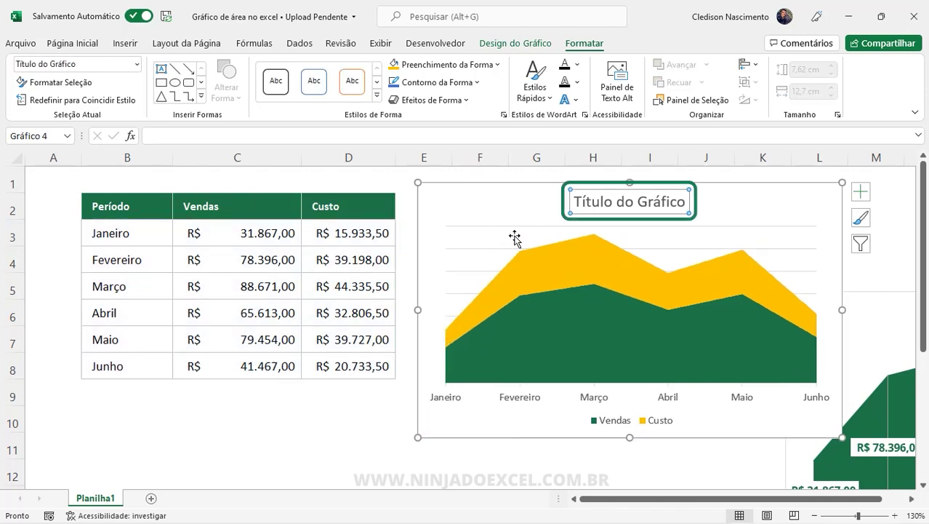
key(Delete)
click(473, 248)
key(Delete)
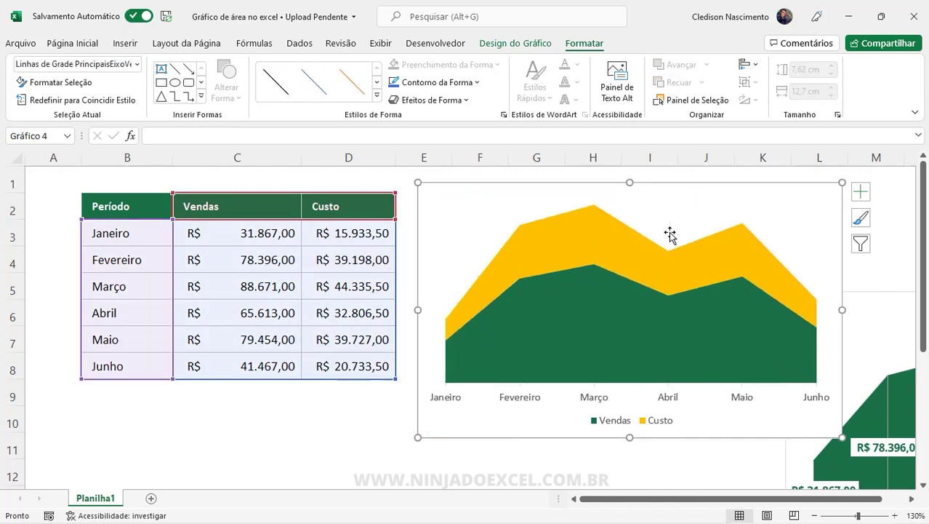
click(883, 302)
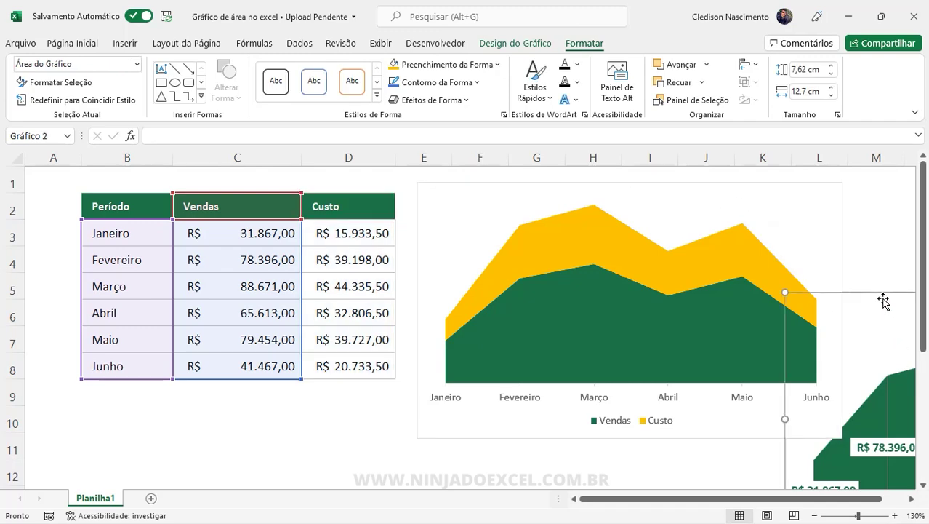
click(622, 213)
click(515, 43)
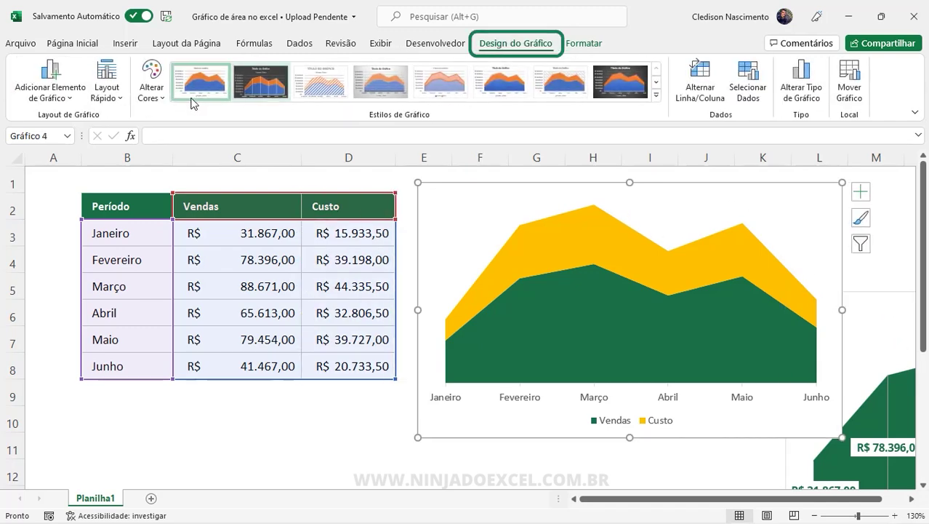
Step: Apply Layout 7 to the stacked chart and move its legend to Parte Superior
click(107, 88)
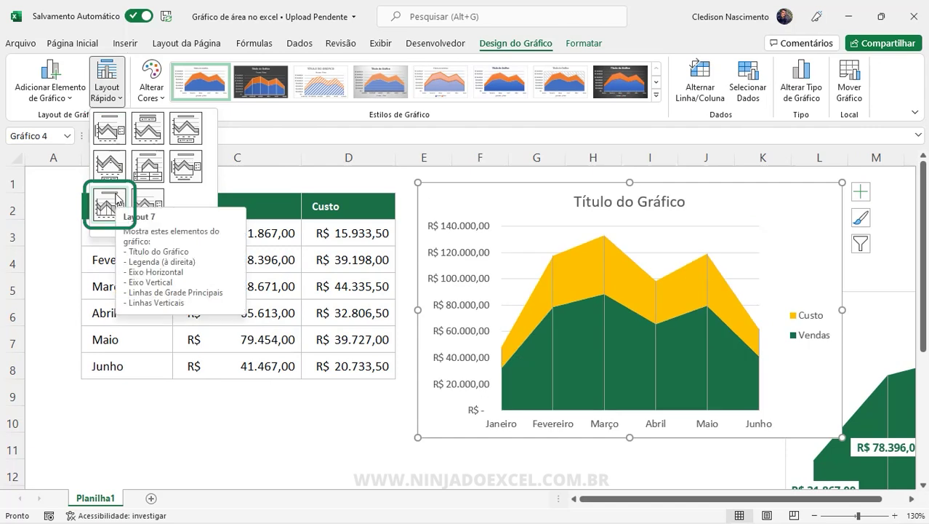
click(116, 198)
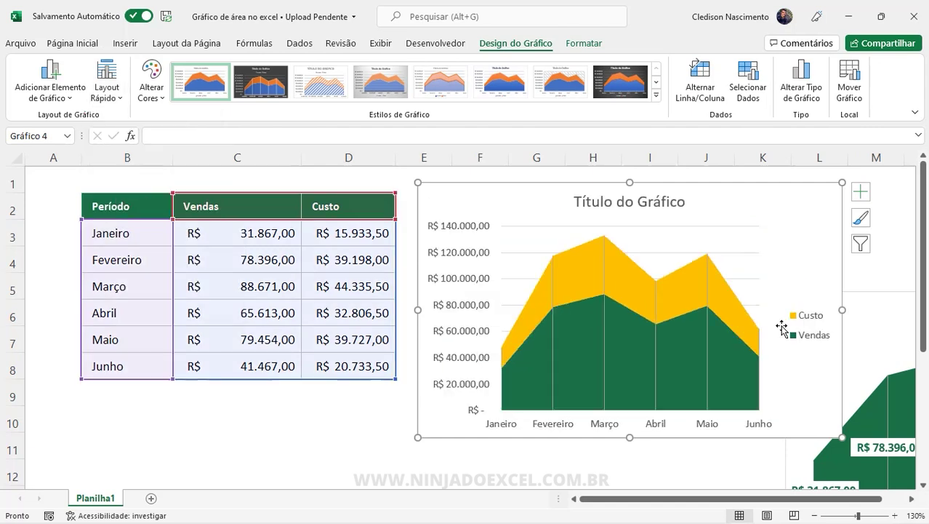
click(860, 191)
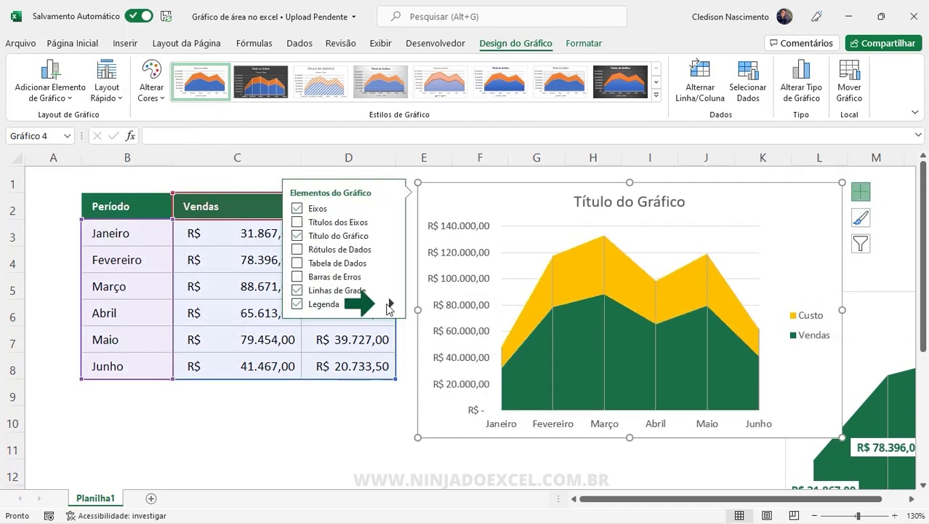
click(390, 303)
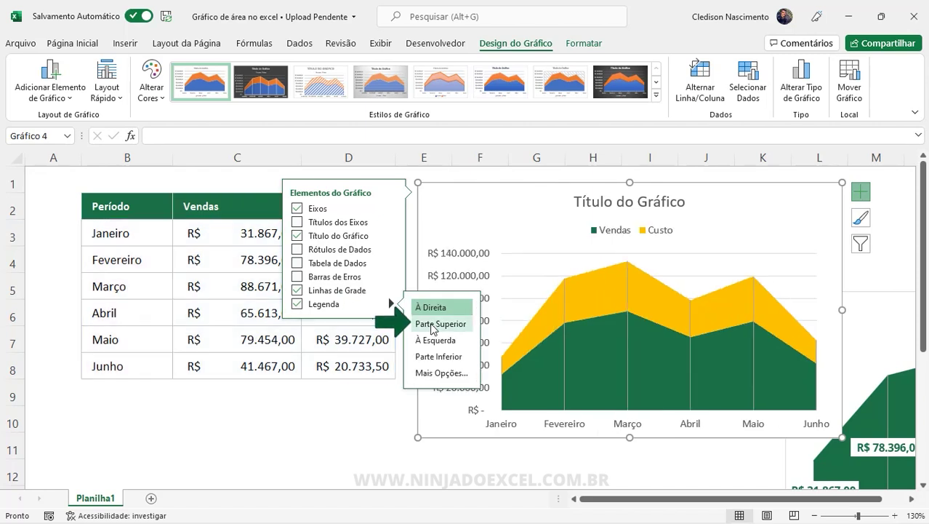
click(432, 325)
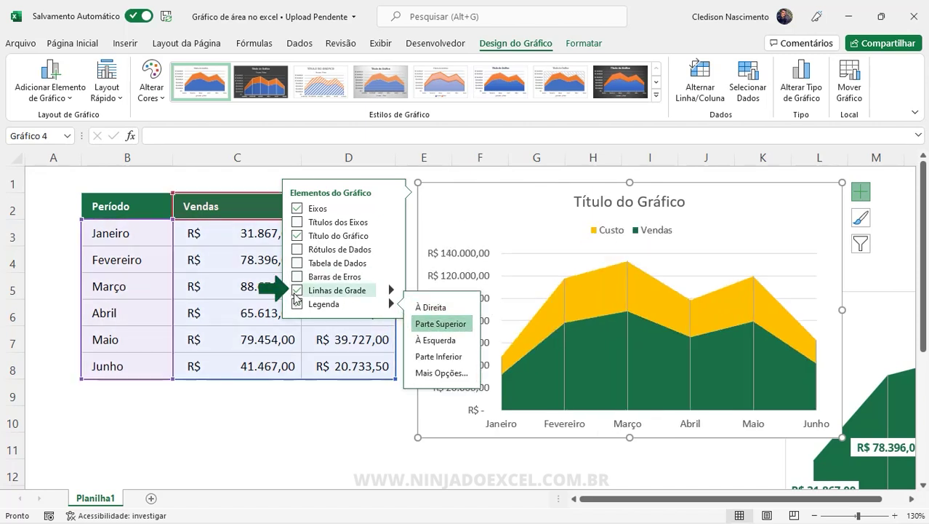
Step: Turn off gridlines, delete the value axis, and place the stacked chart beside the Vendas chart
click(297, 290)
click(456, 250)
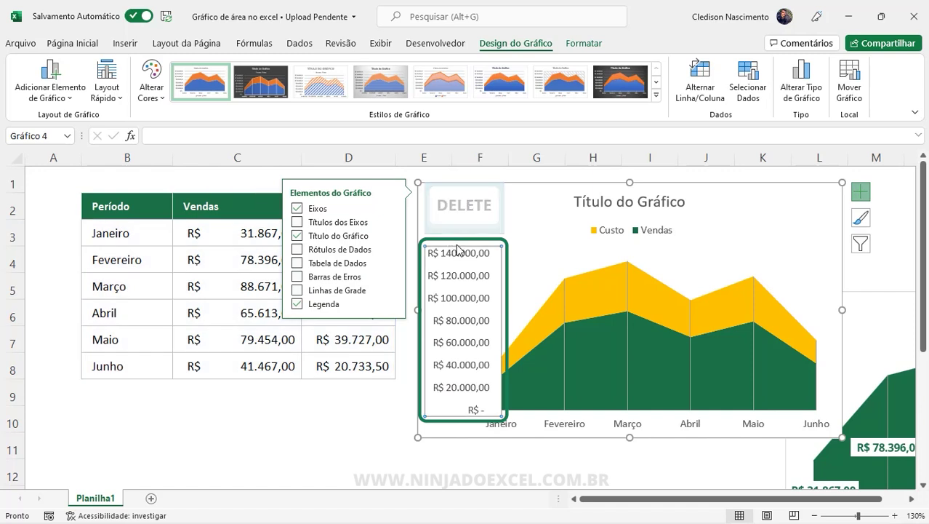
key(Delete)
mouse_move(876, 298)
mouse_down()
mouse_move(235, 216)
mouse_move(143, 195)
mouse_up()
drag(538, 187, 620, 192)
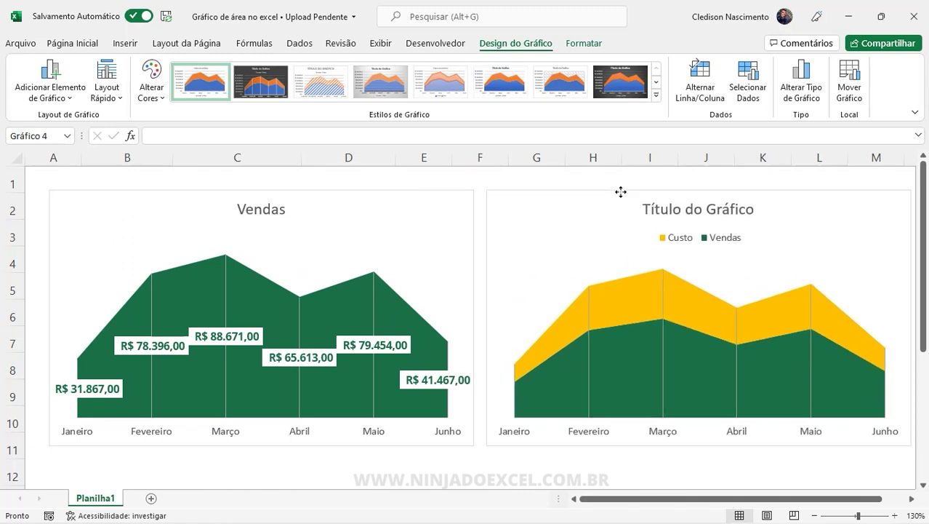
click(474, 172)
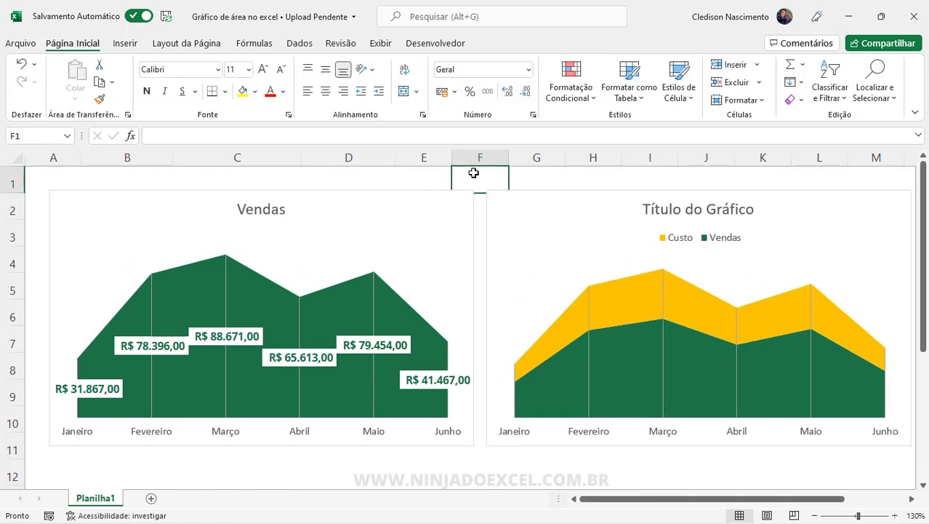
key(ctrl+Home)
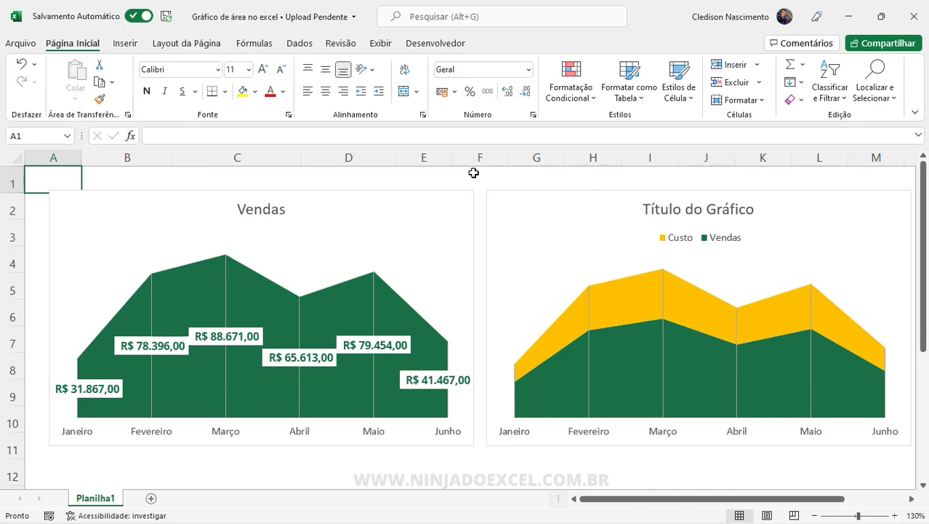